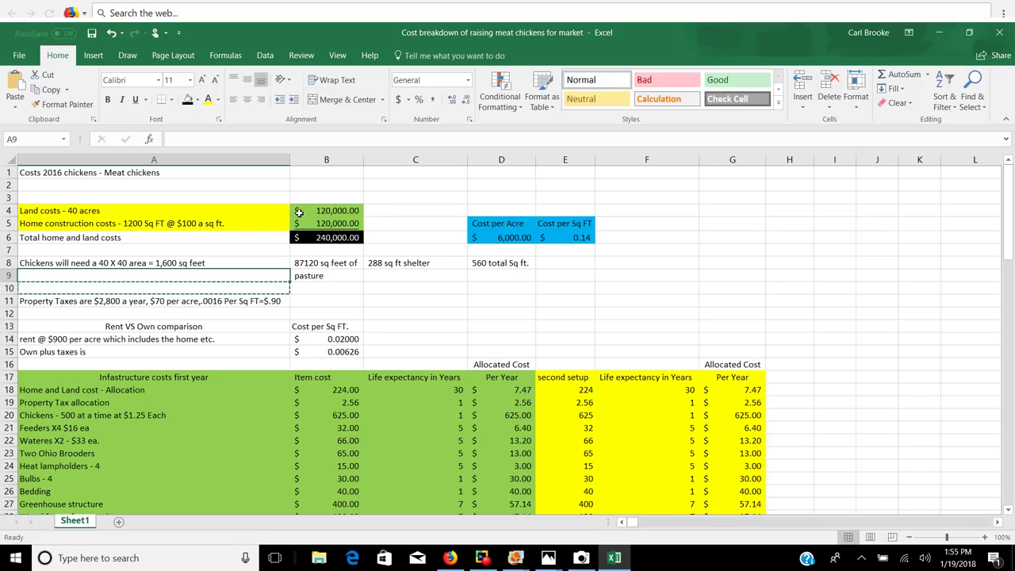
Clear the pasture, shelter and total square-footage notes from cells B8:D9
click(271, 210)
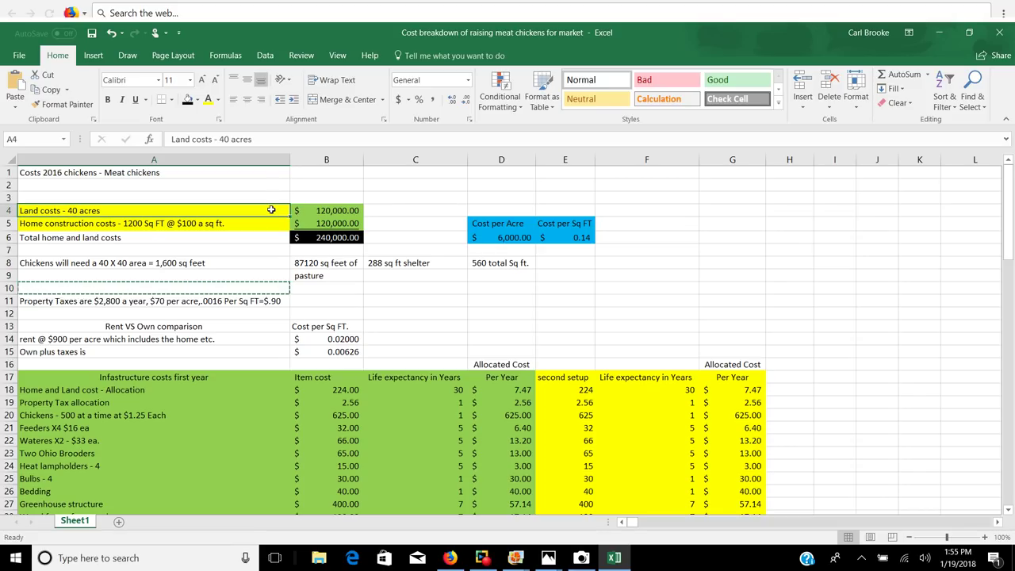
click(268, 226)
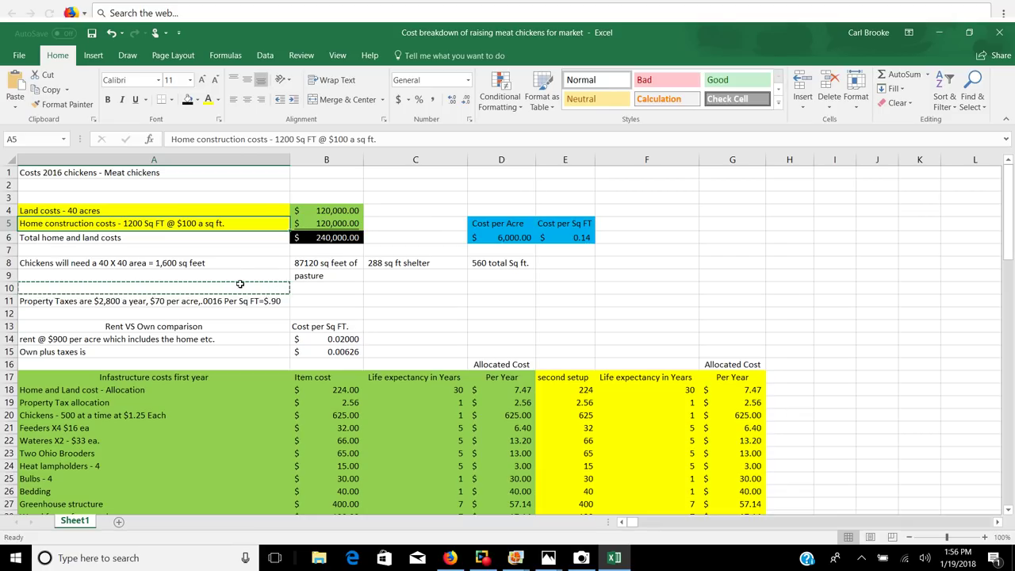
drag(337, 264, 500, 278)
key(Delete)
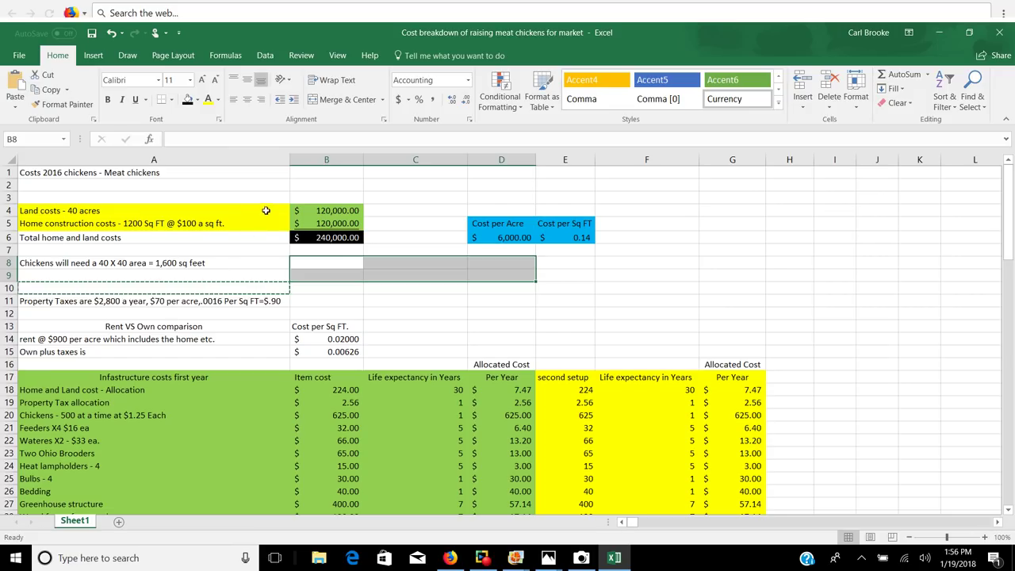
click(251, 286)
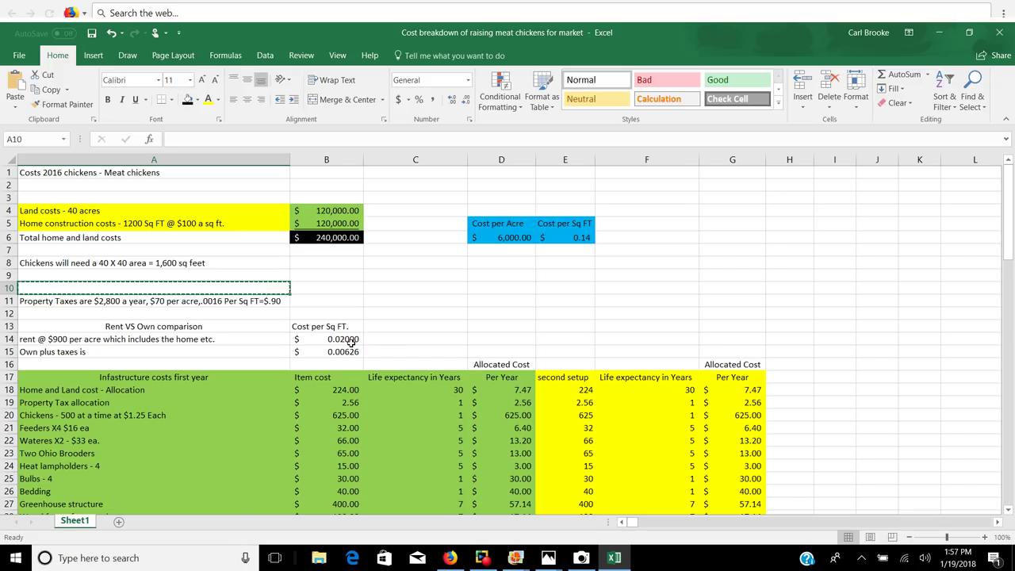
Review the rent versus own comparison and the first-year infrastructure cost table through the total initial cost
scroll(815, 353, down, 2)
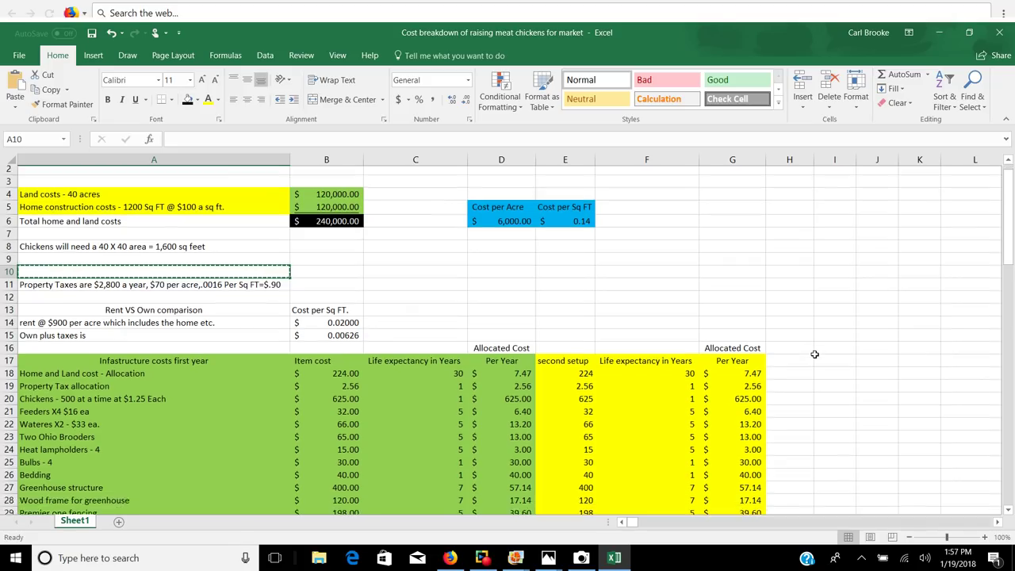
scroll(814, 353, down, 1)
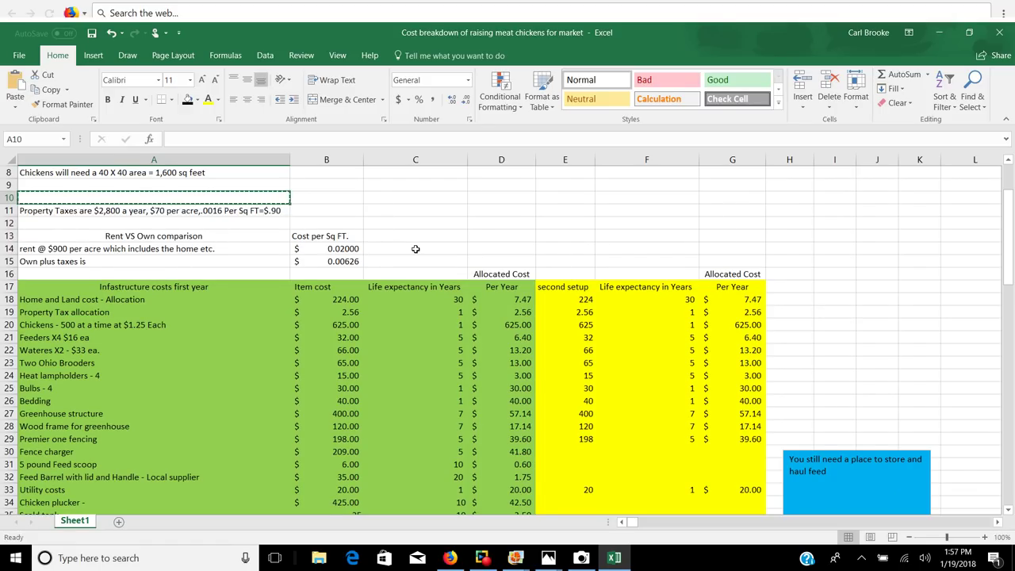
scroll(414, 249, down, 3)
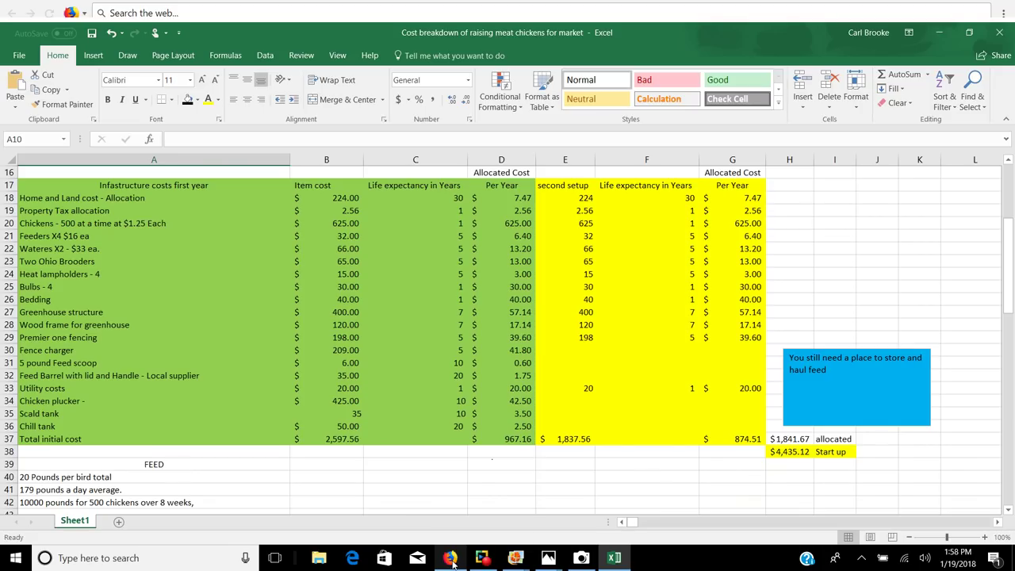
Switch to Firefox and examine the Cornish Rock Cross chick description and quantity prices on the hatchery page
mouse_move(517, 558)
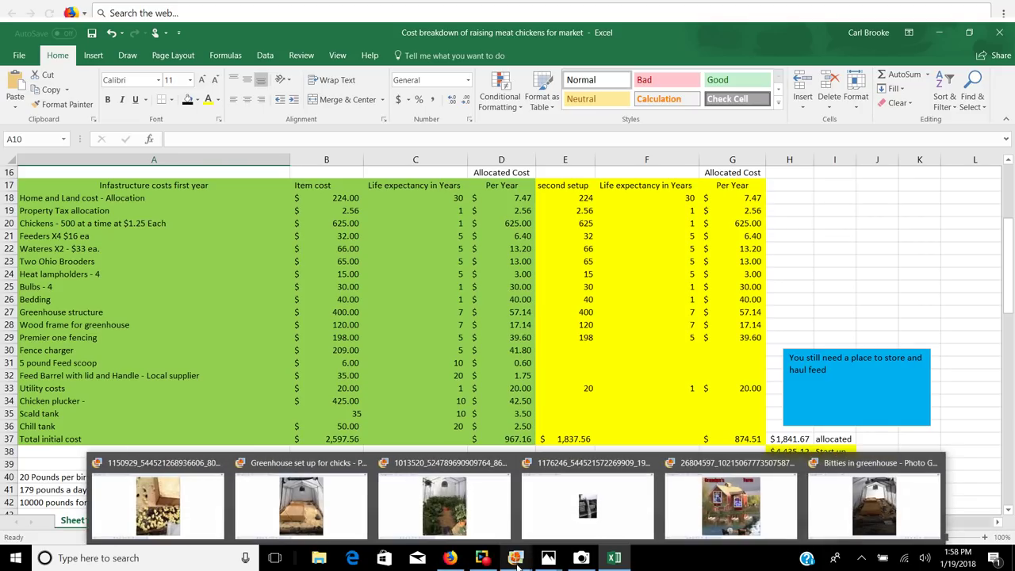
click(450, 500)
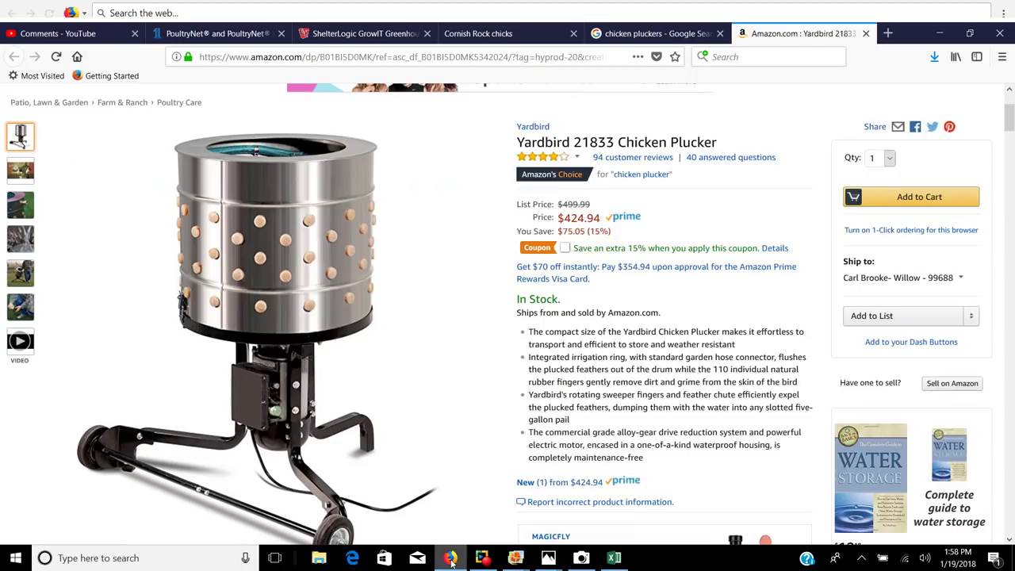
click(484, 34)
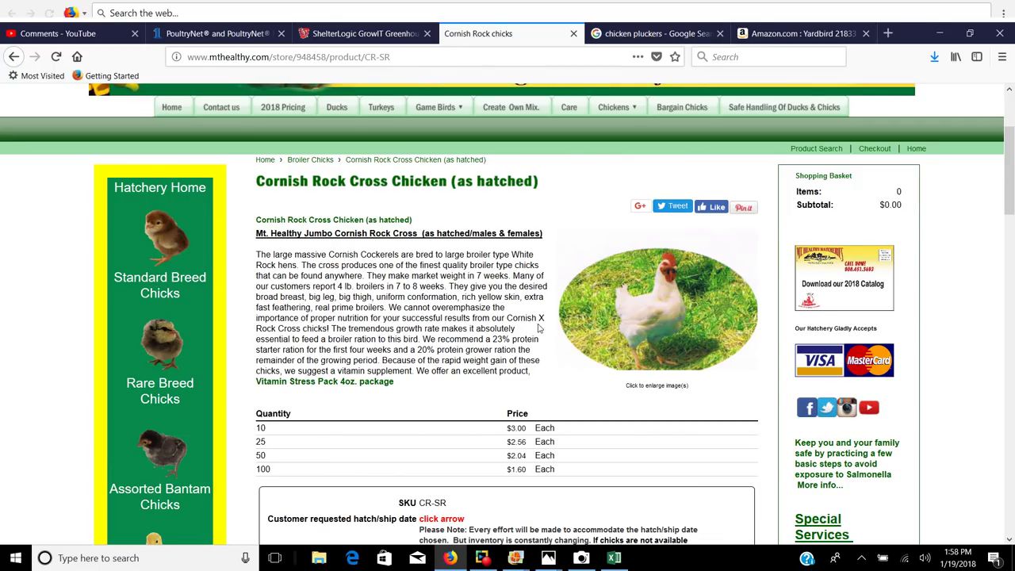
scroll(553, 349, down, 1)
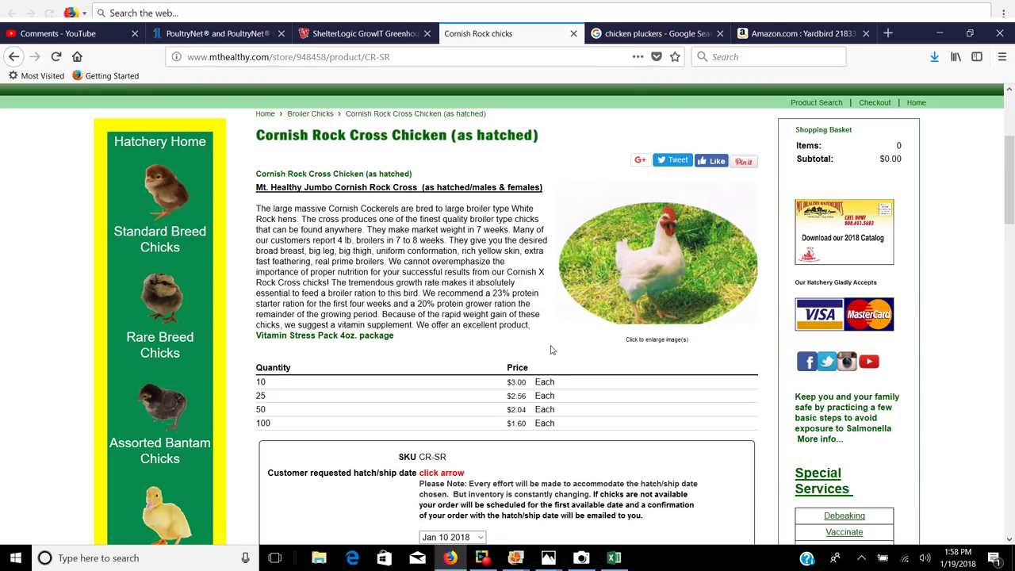
scroll(553, 349, up, 1)
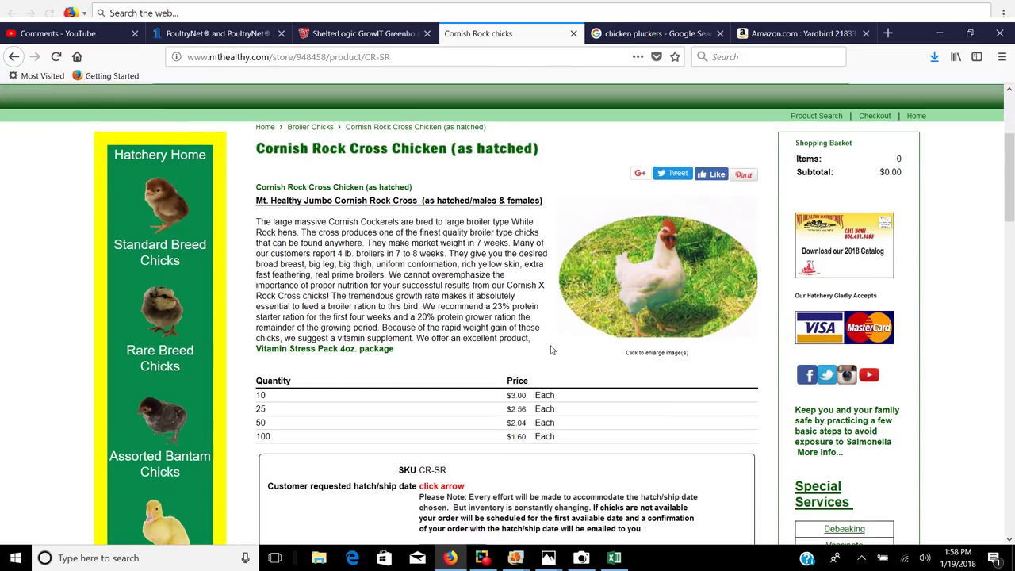
scroll(552, 350, down, 1)
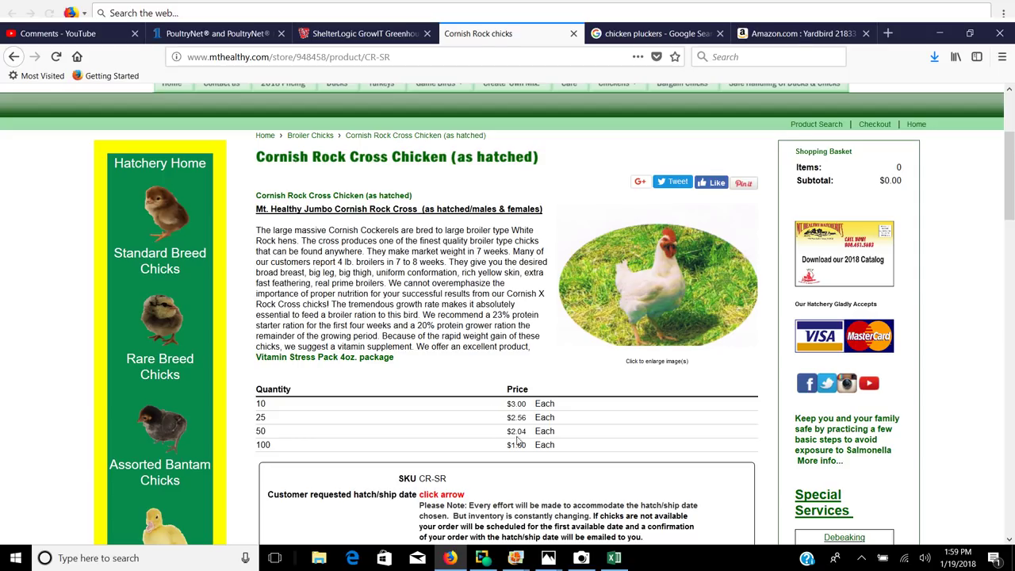
Switch to Excel to check the chickens and feeders costs, and view the "Bitties in greenhouse" photo in Photo Gallery
click(614, 557)
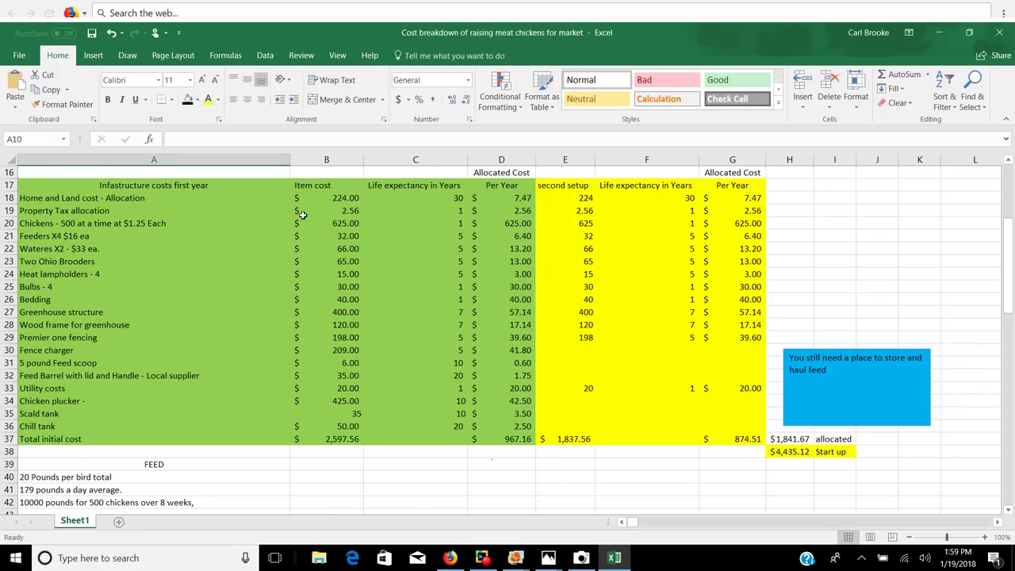
click(176, 223)
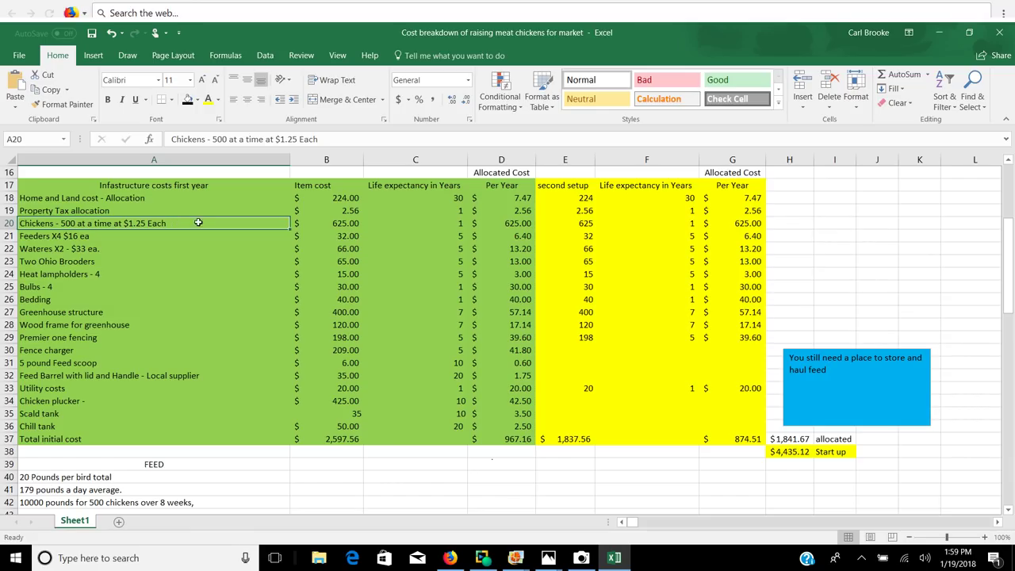
click(346, 225)
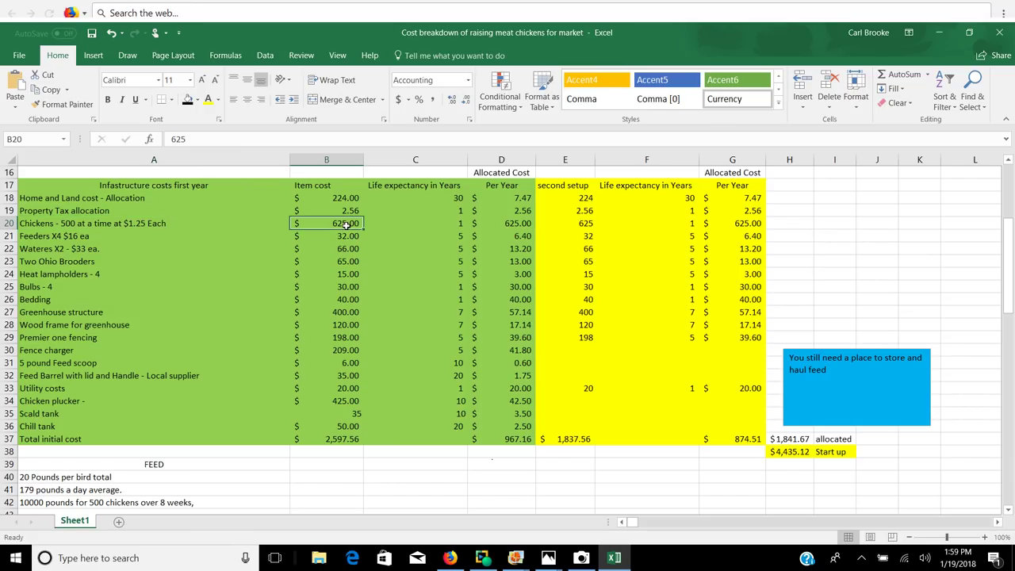
click(347, 237)
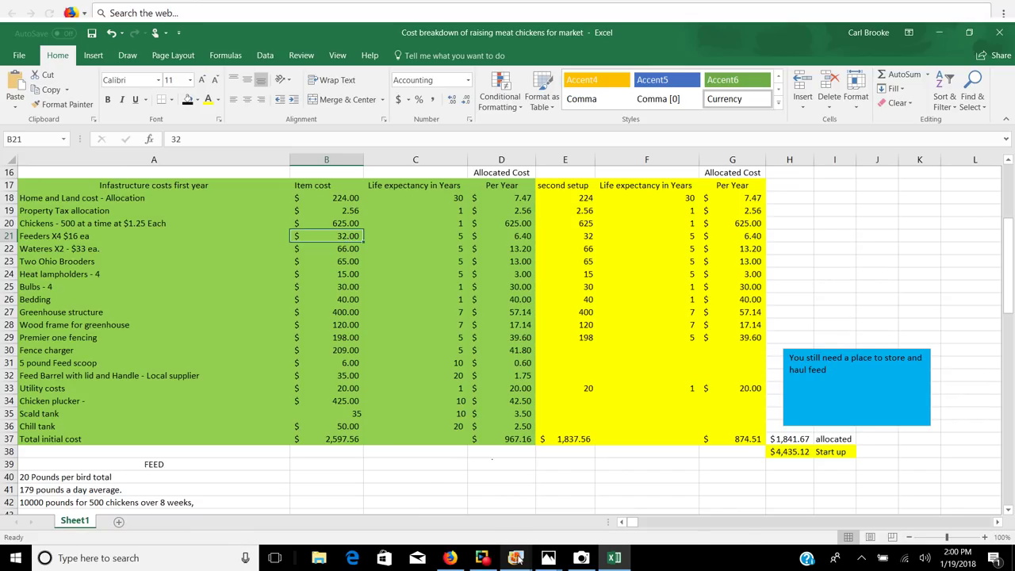
mouse_move(517, 559)
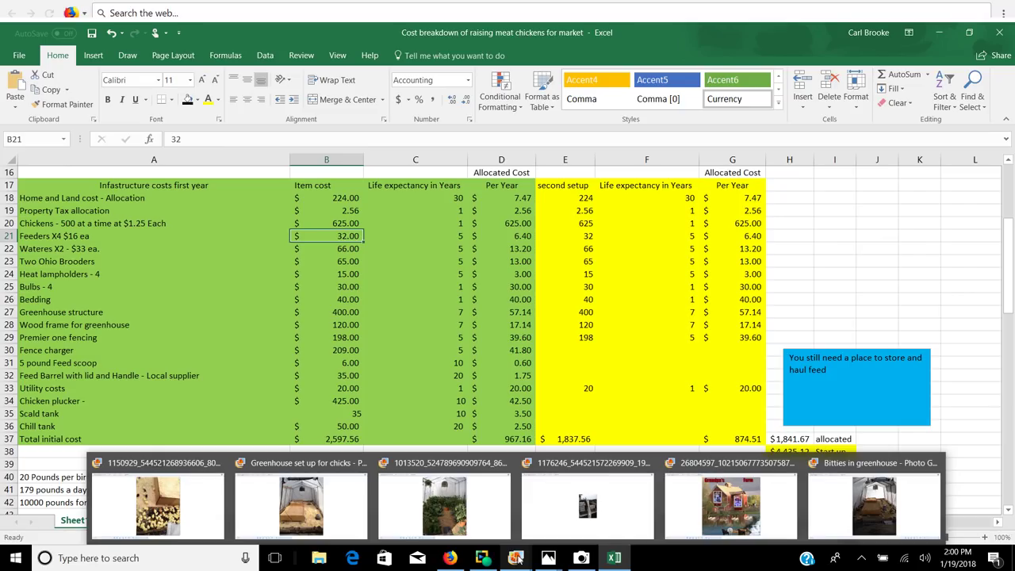
click(885, 513)
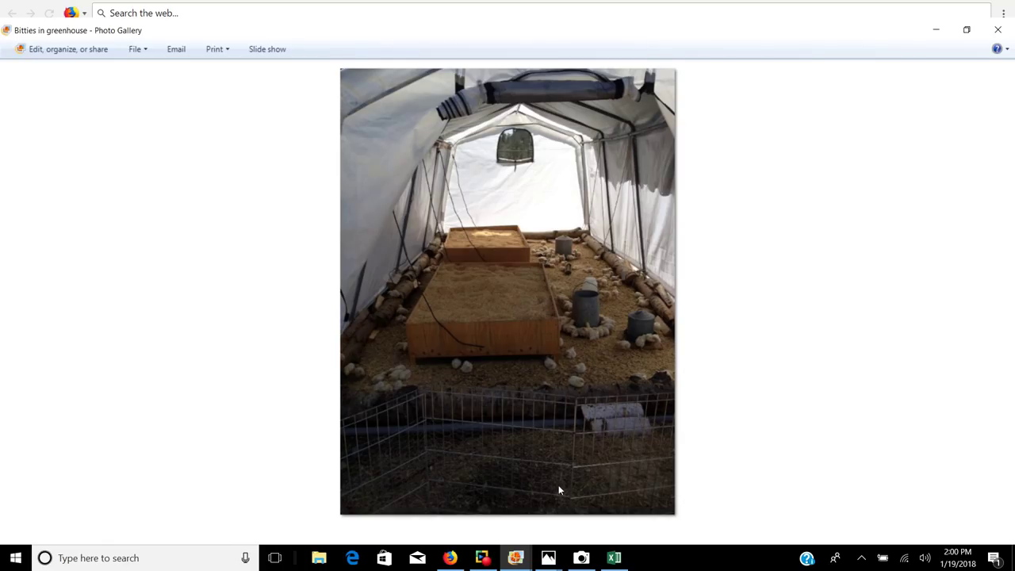
Return to Excel to check the Two Ohio Brooders entry, and view the "Greenhouse set up for chicks" photo in Photo Gallery
click(613, 561)
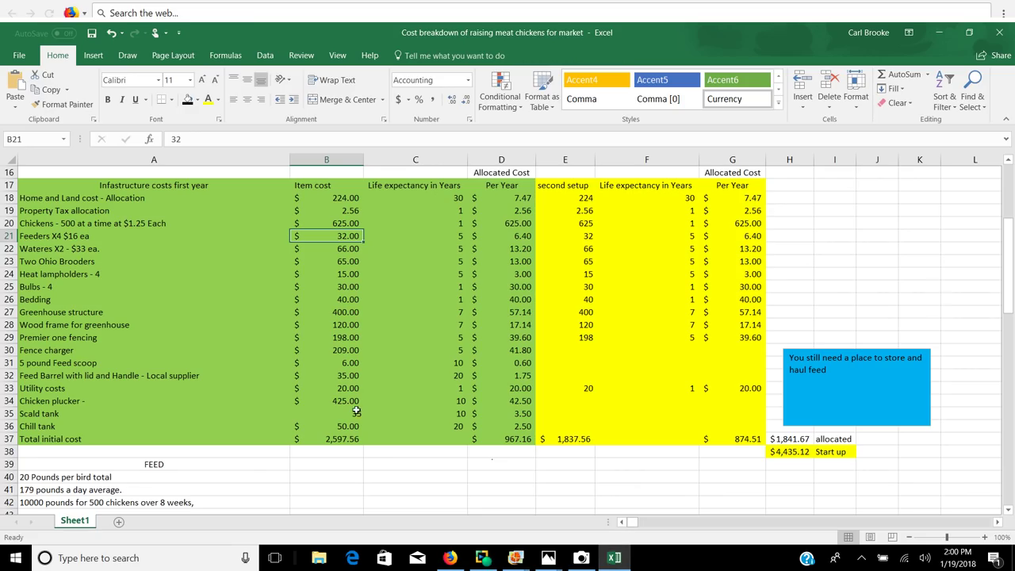
click(91, 264)
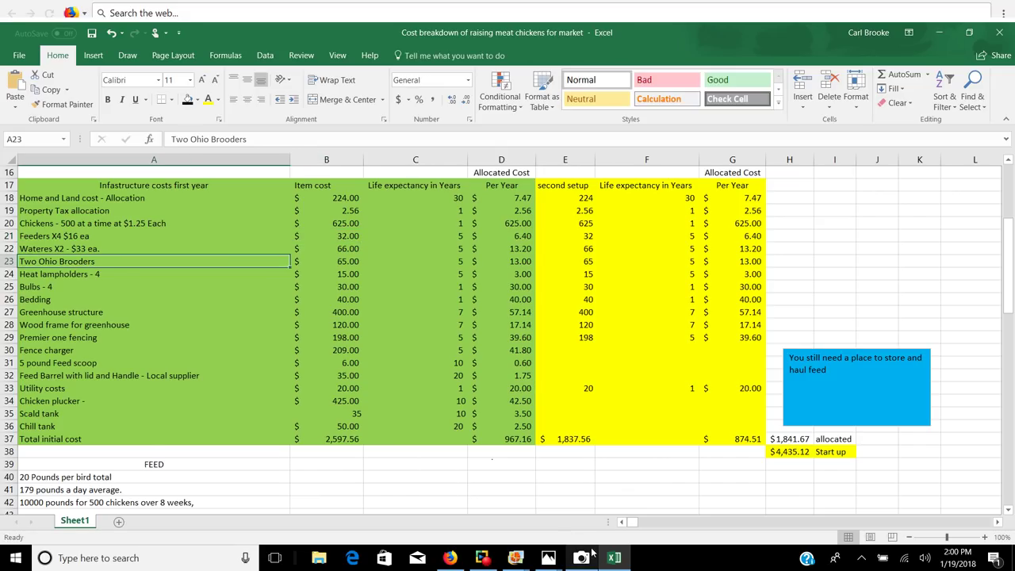
mouse_move(517, 560)
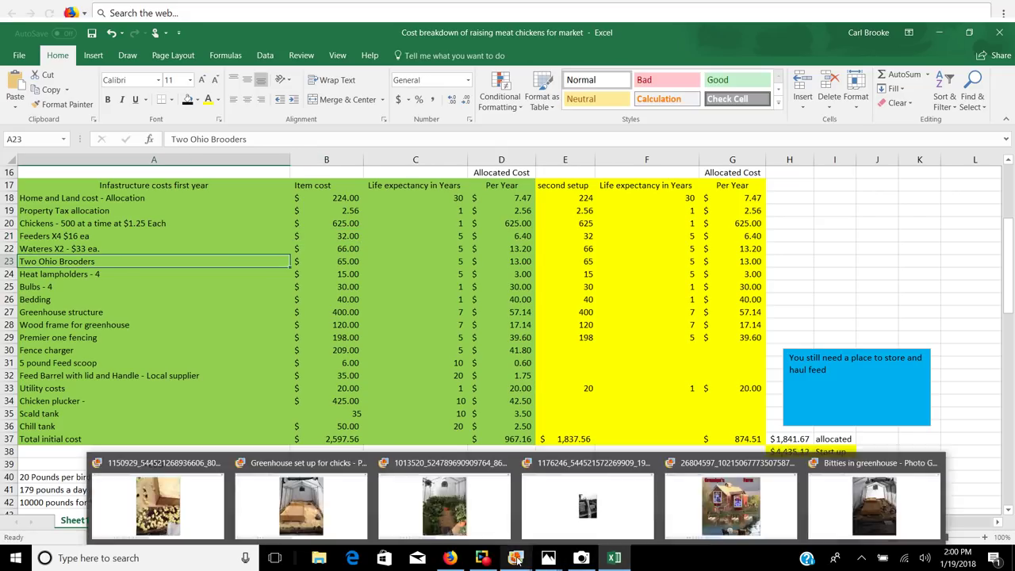
click(313, 511)
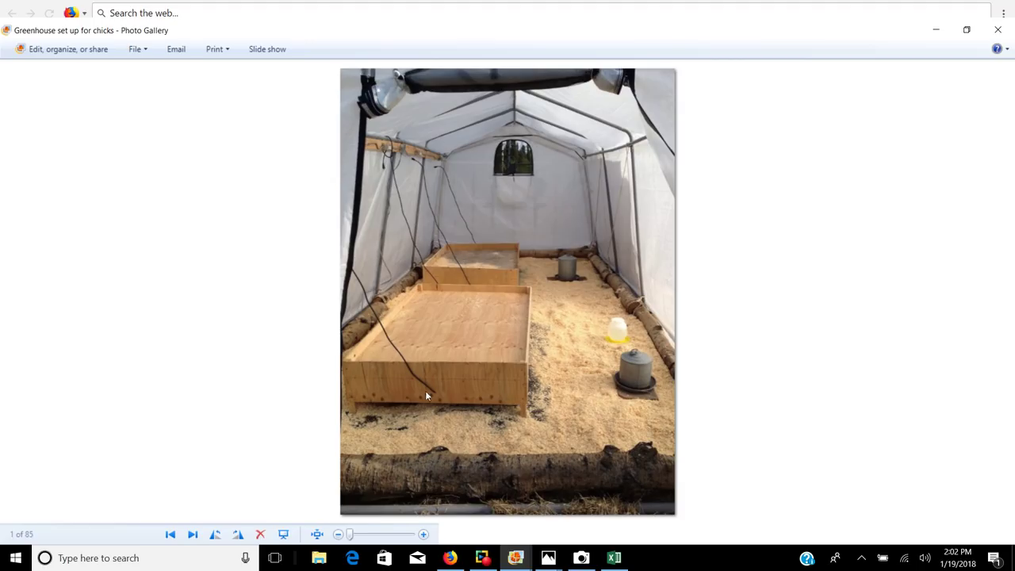
Switch to Firefox and examine the price and first two product pictures of the ShelterLogic GrowIT greenhouse at Tractor Supply
click(449, 557)
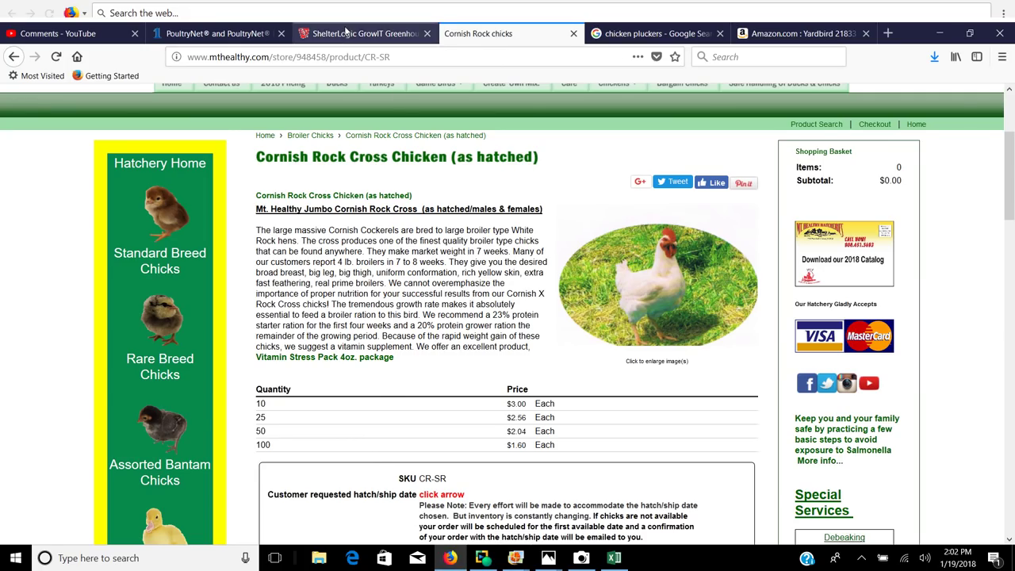
click(346, 32)
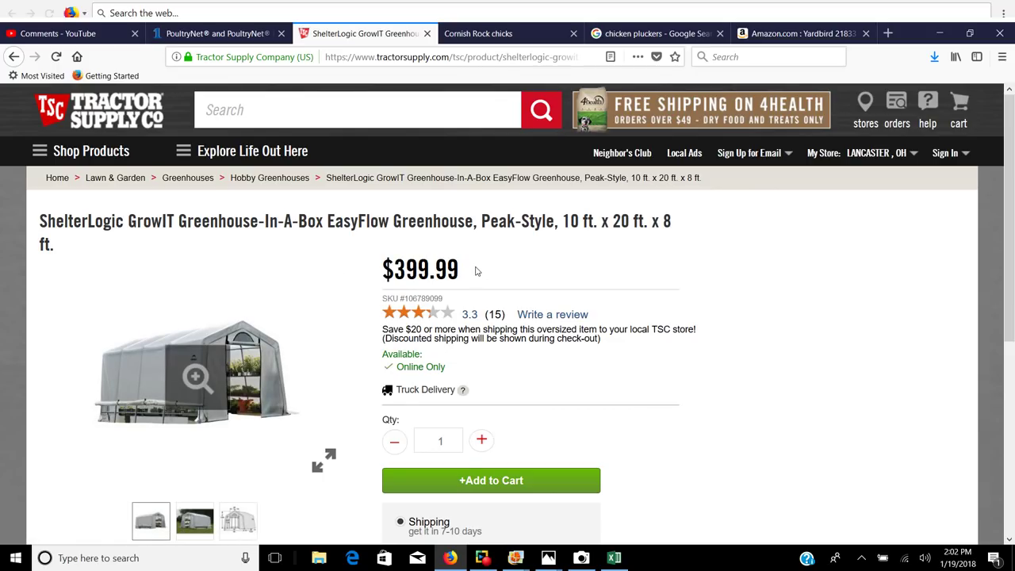
click(197, 381)
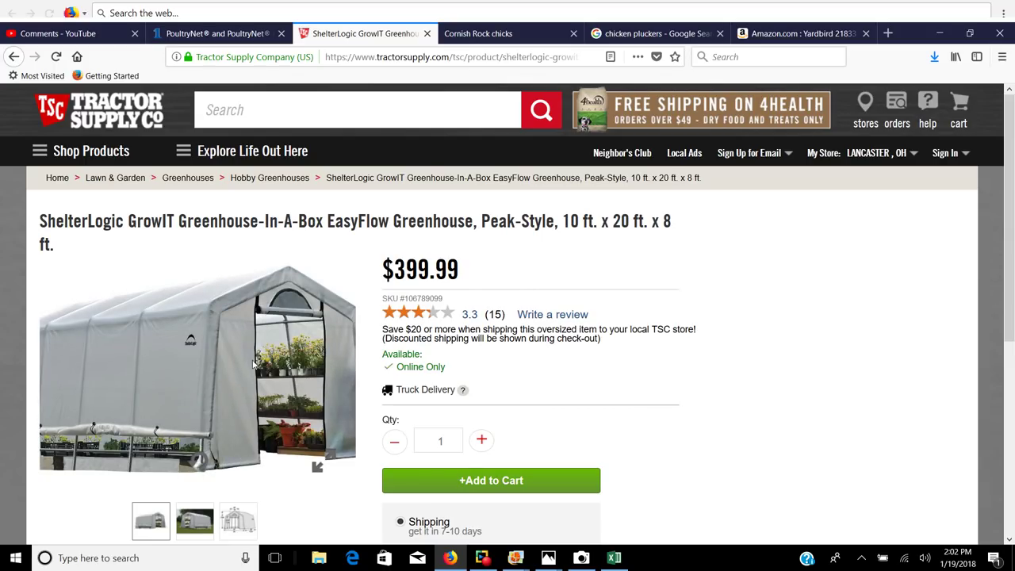
click(197, 531)
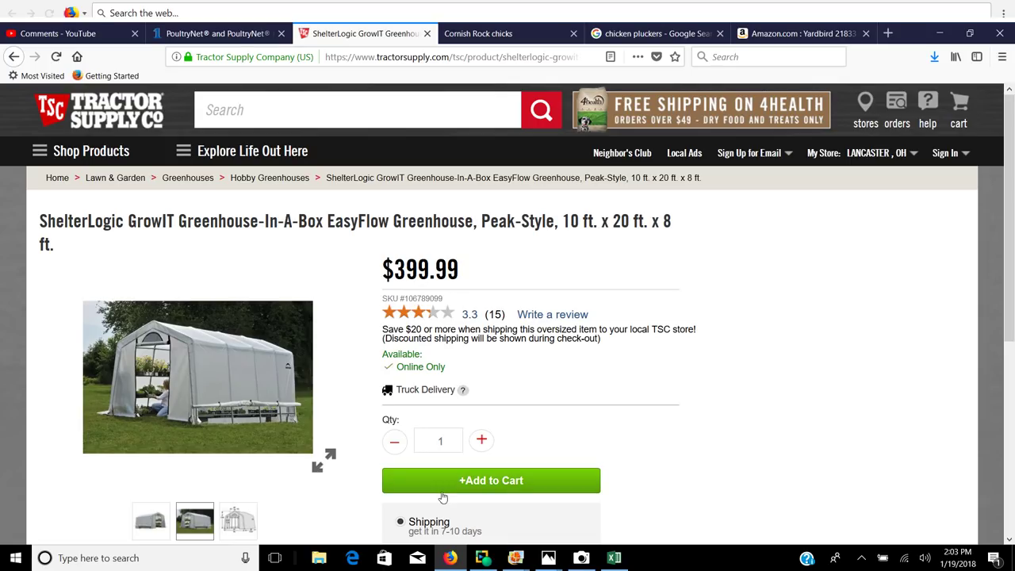
Switch to Excel to check the greenhouse structure and wood frame entries, and reopen the greenhouse setup photo in Photo Gallery
click(615, 560)
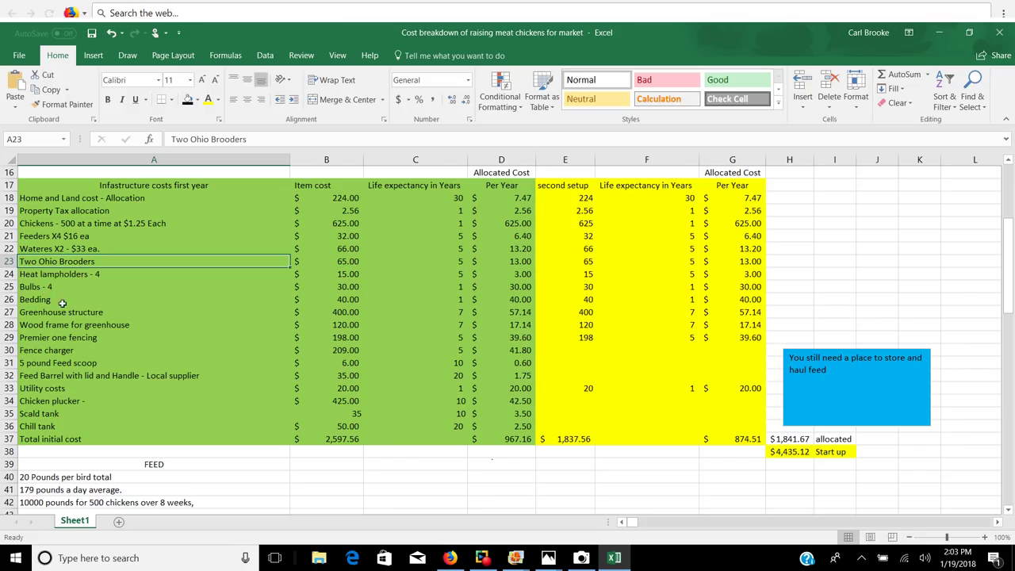
click(99, 313)
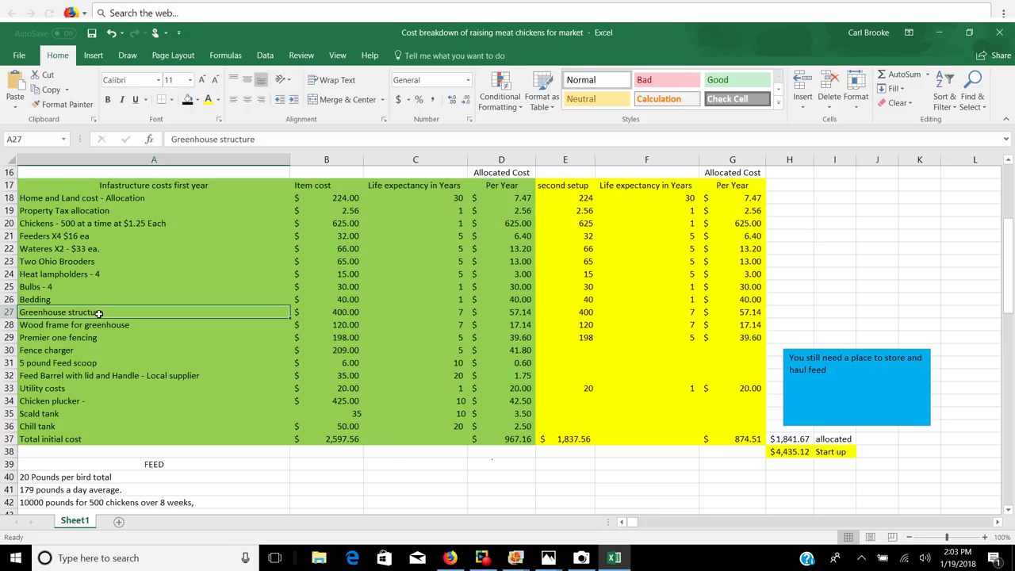
click(107, 325)
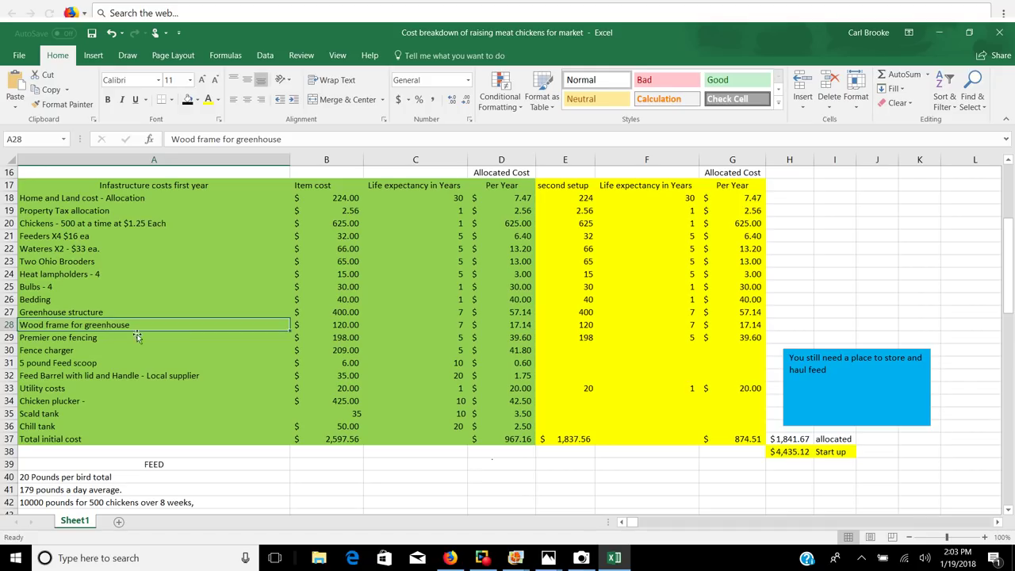
mouse_move(515, 558)
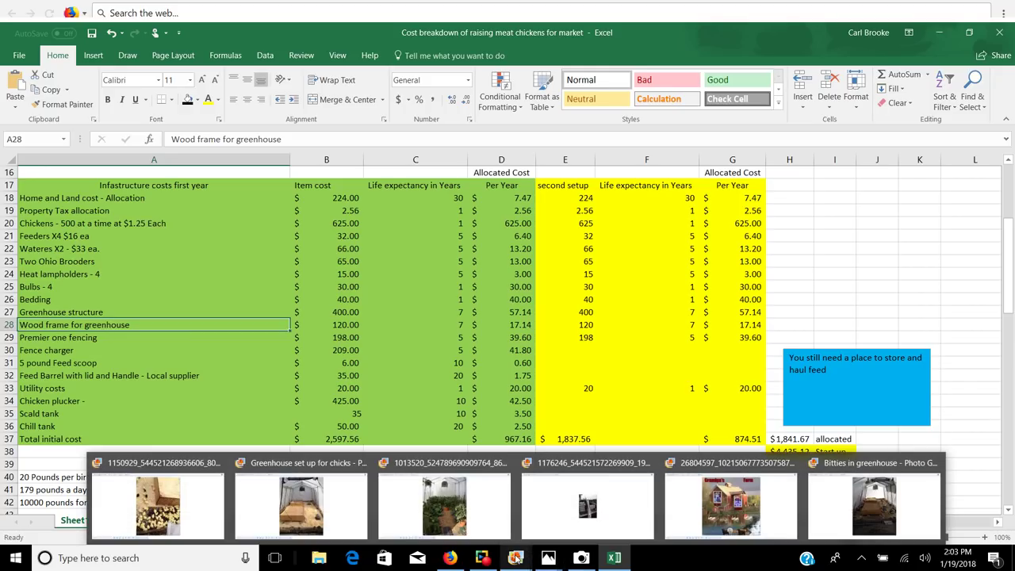
click(311, 504)
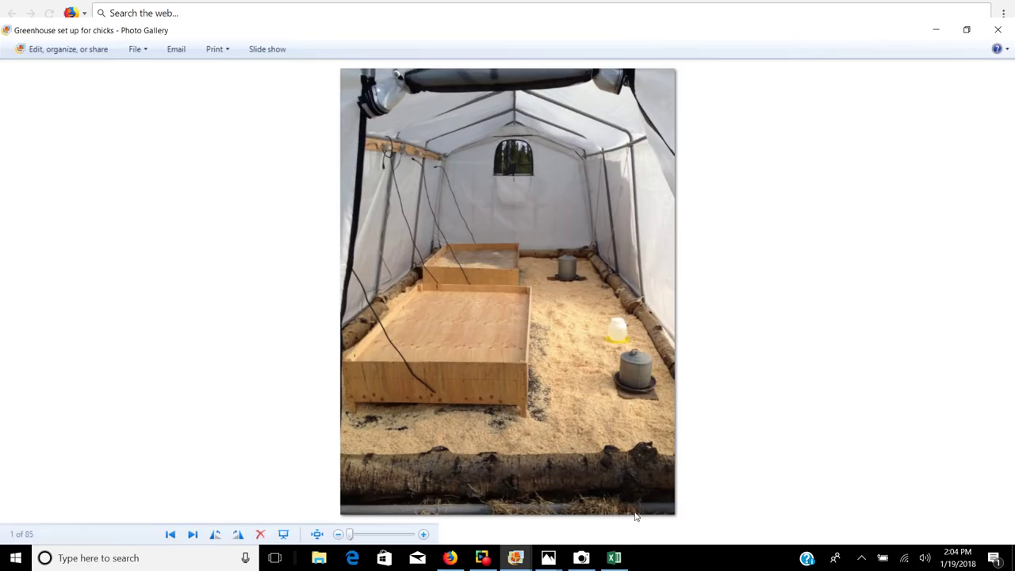
Switch by way of Excel to Firefox and open the Premier 1 page for PoultryNet and PoultryNet Plus 12/48/3 Kits
click(614, 558)
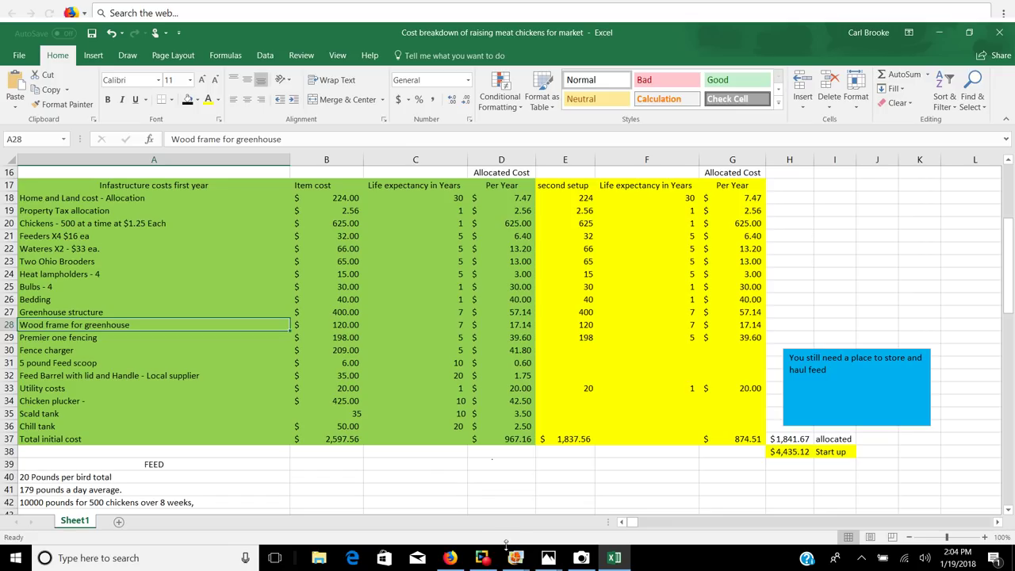
click(449, 559)
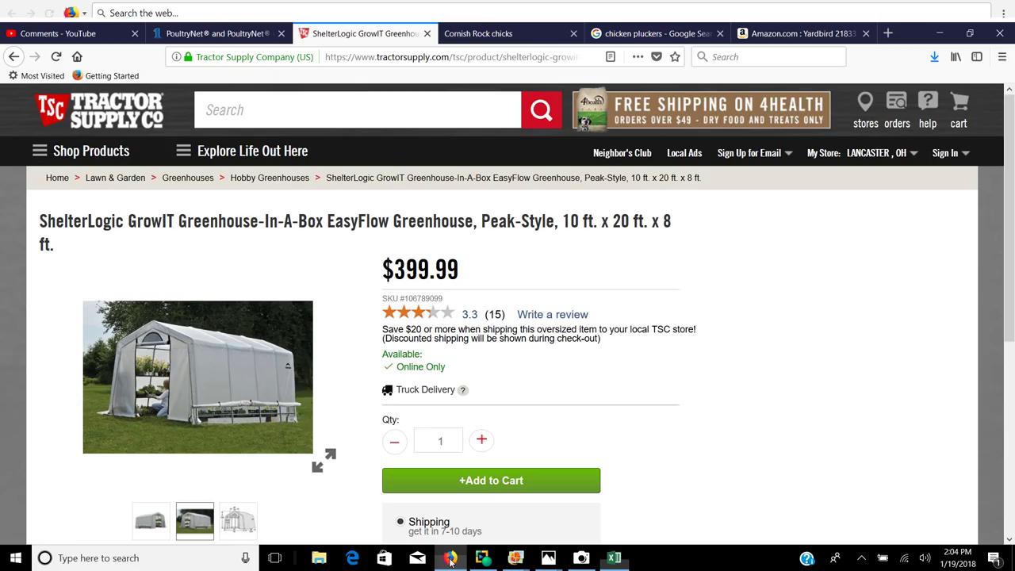
click(215, 37)
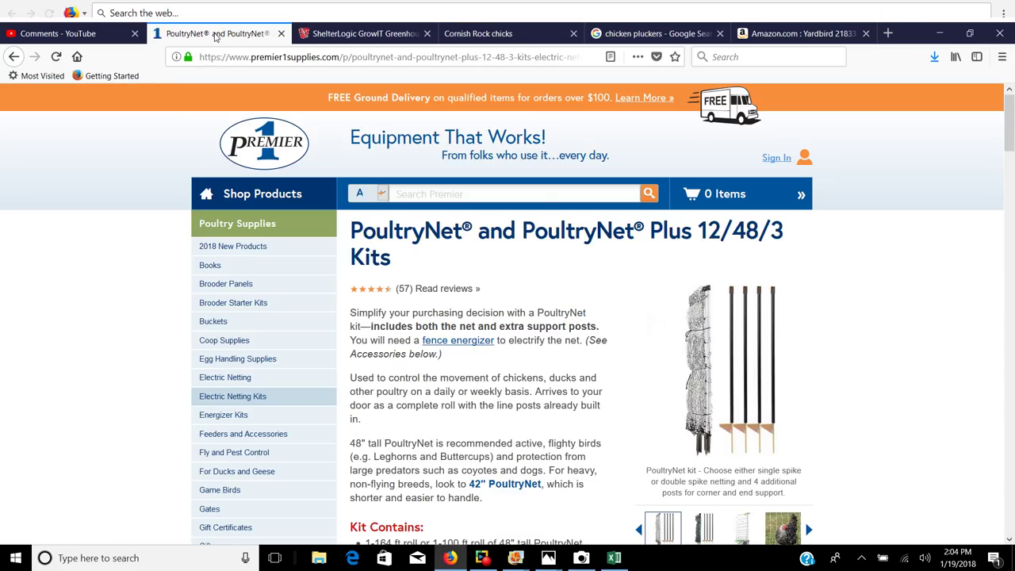
View the hen-and-netting product picture, and examine the kit contents and prices on the PoultryNet 12/48/3 Kits page
scroll(548, 293, down, 3)
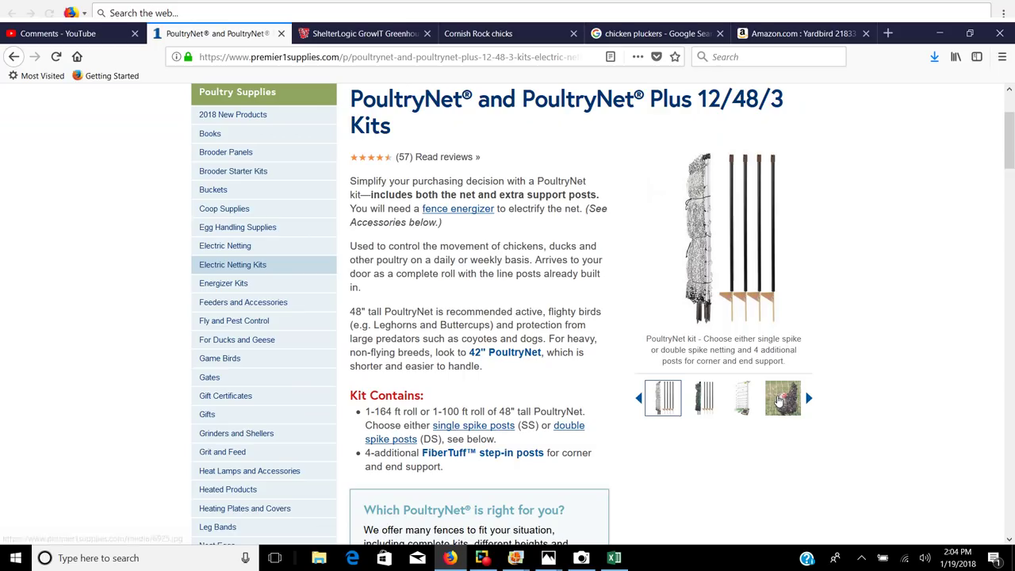
click(780, 400)
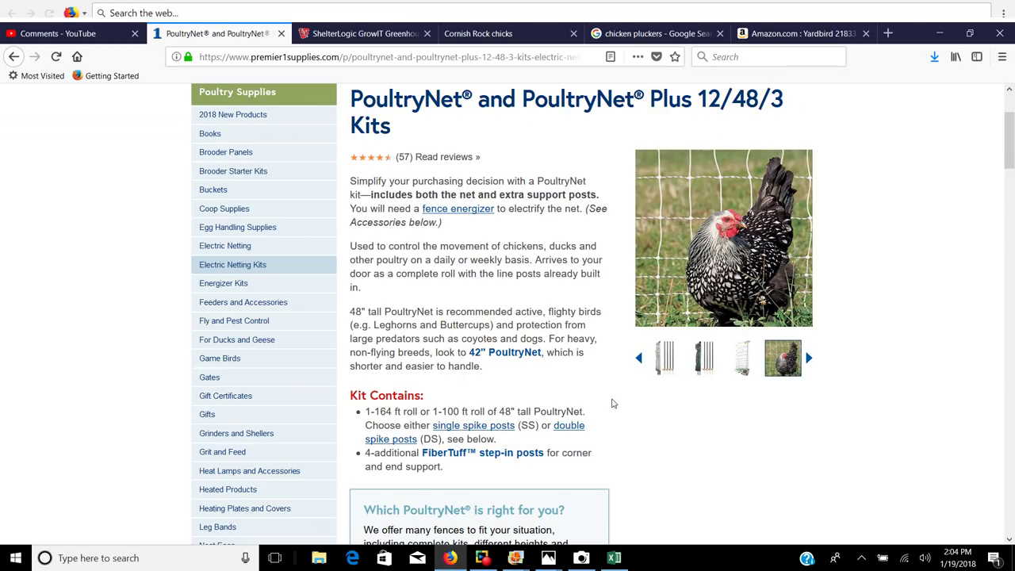
mouse_move(639, 267)
scroll(610, 438, down, 5)
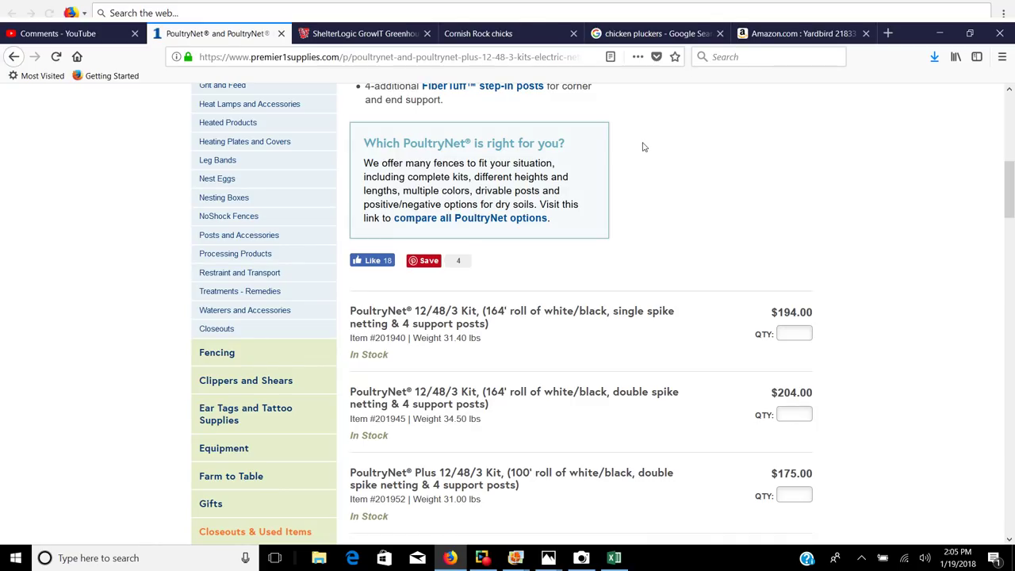
Switch briefly to Excel and back to Firefox, and open Premier 1's Energizer Kits category
click(614, 558)
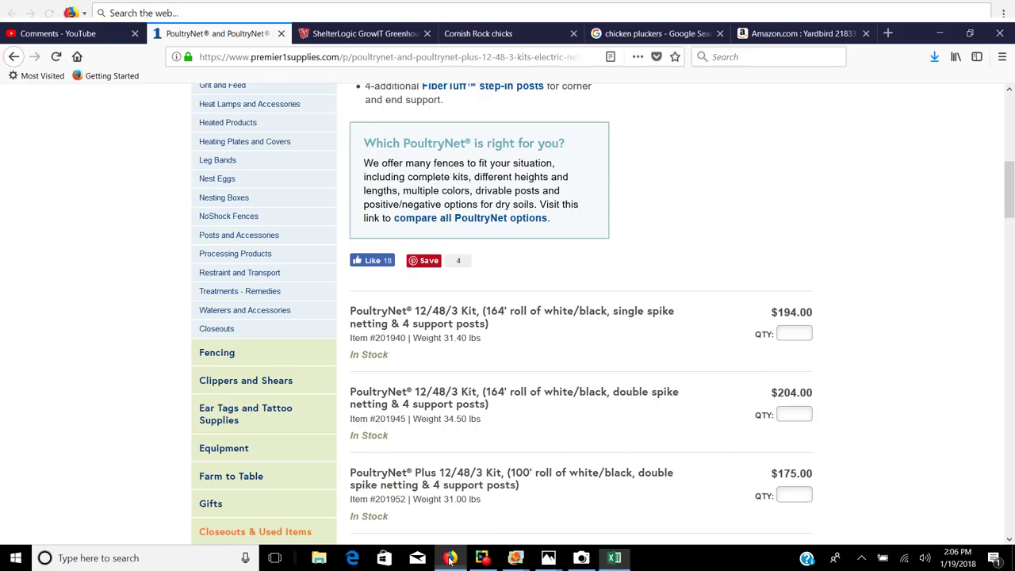
click(450, 557)
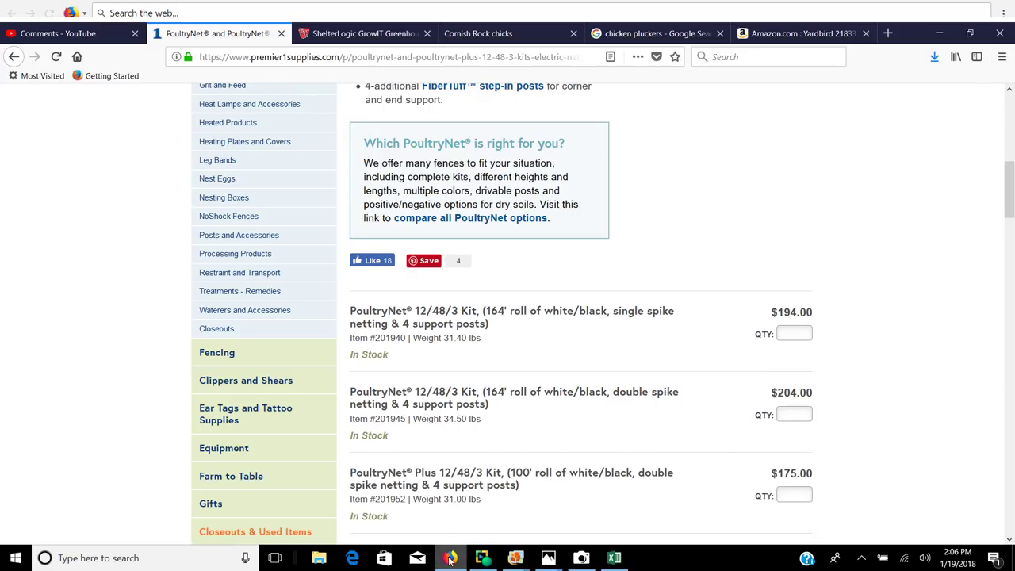
scroll(407, 128, up, 6)
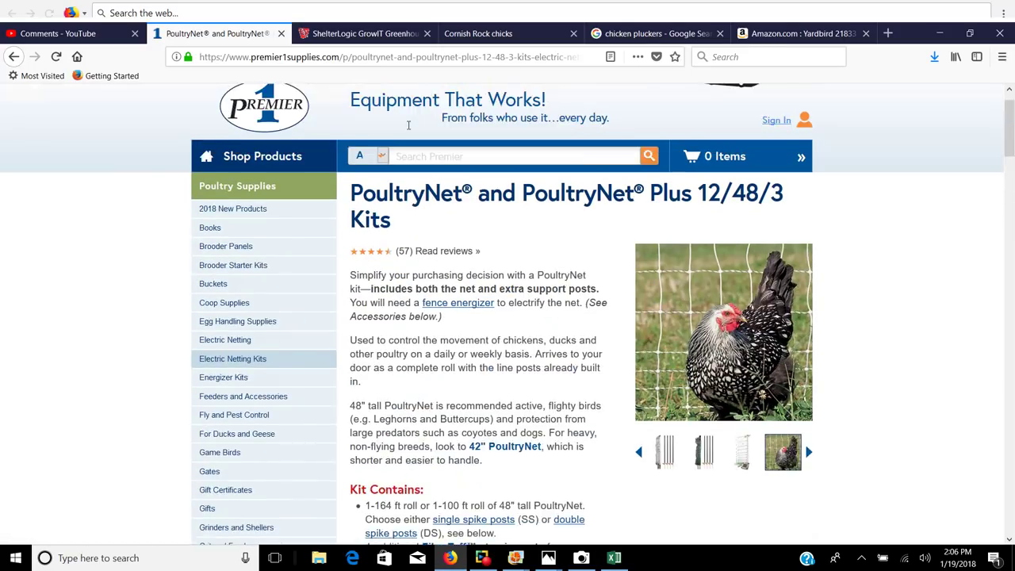
scroll(409, 125, down, 2)
scroll(409, 125, down, 1)
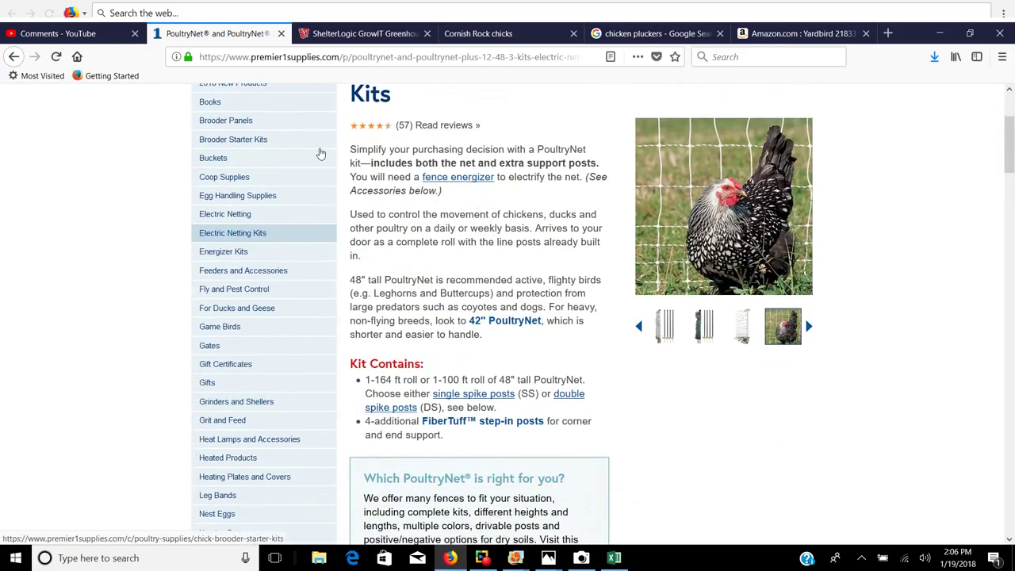
click(226, 253)
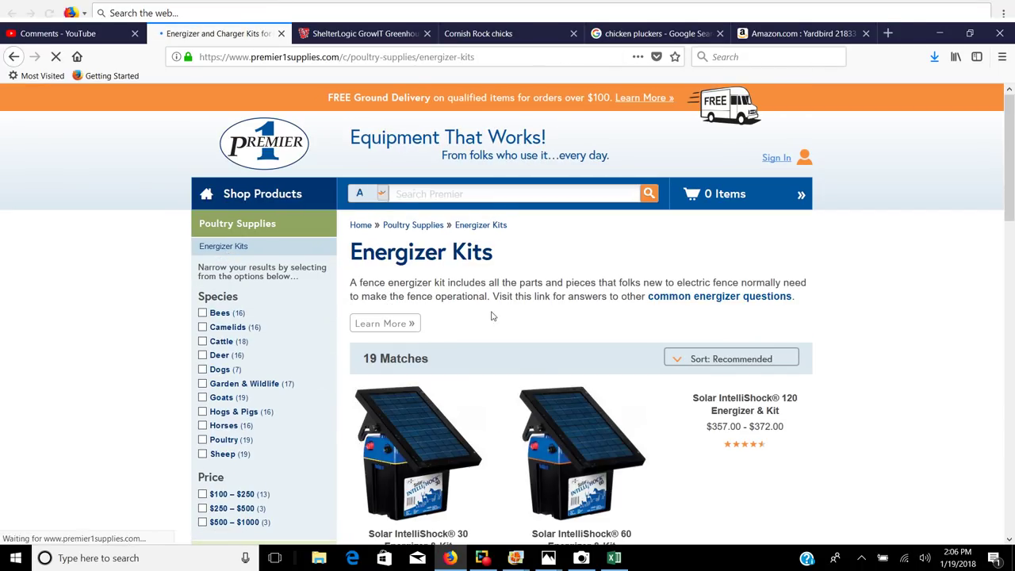
Examine the prices of the solar, battery and plug-in energizer kits throughout the category listing
scroll(494, 404, down, 4)
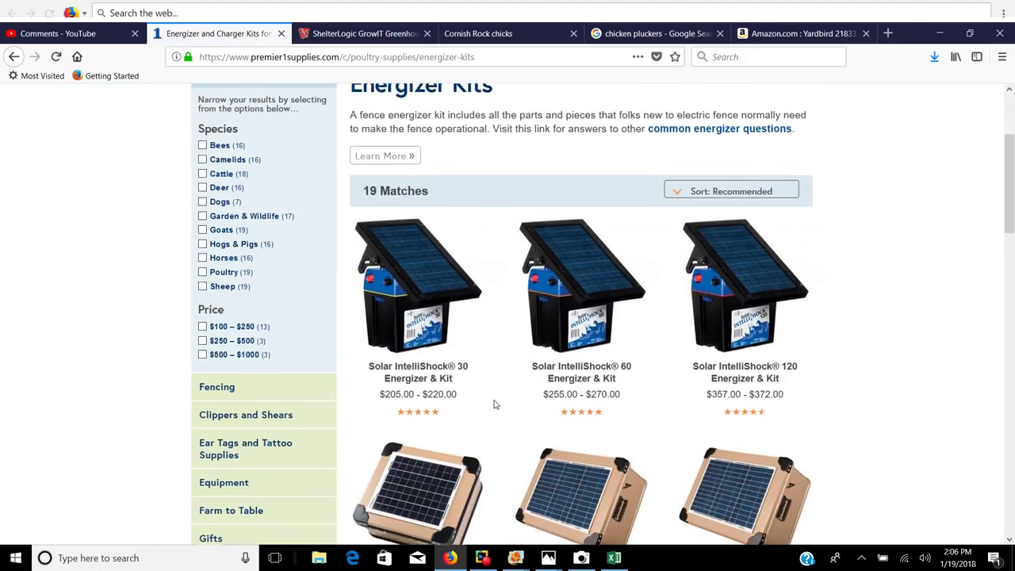
scroll(494, 405, down, 3)
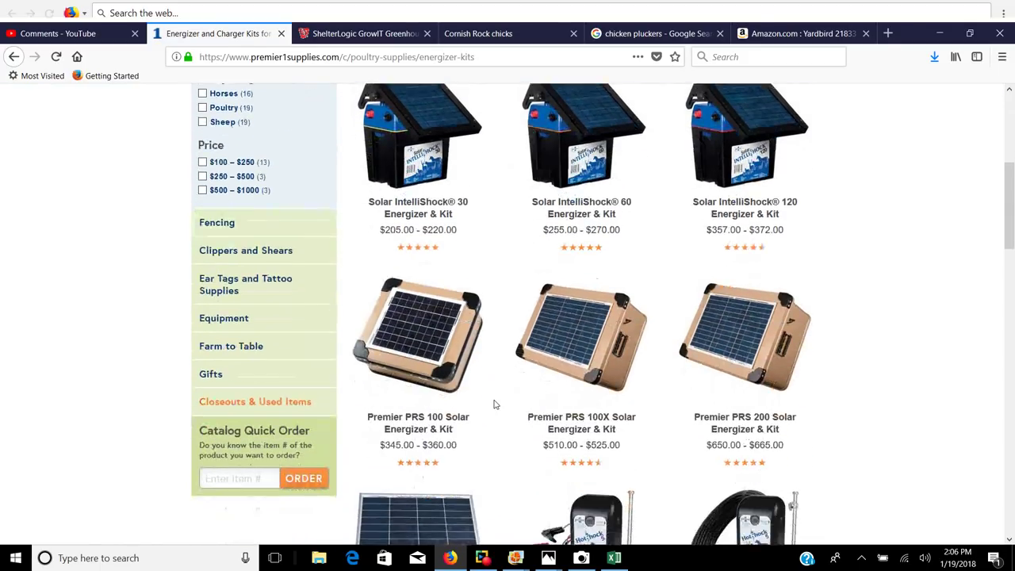
scroll(494, 404, down, 4)
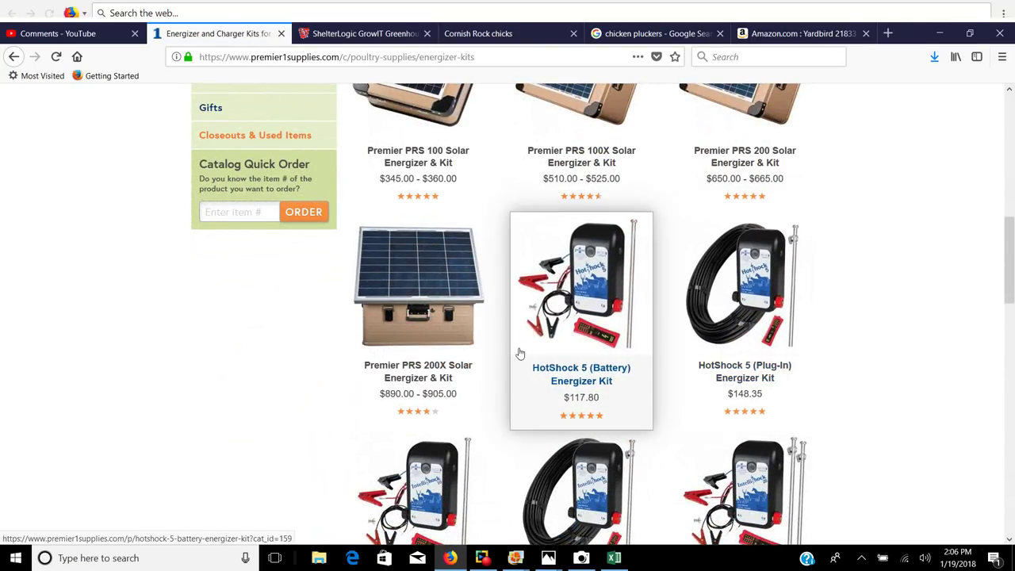
scroll(507, 383, down, 3)
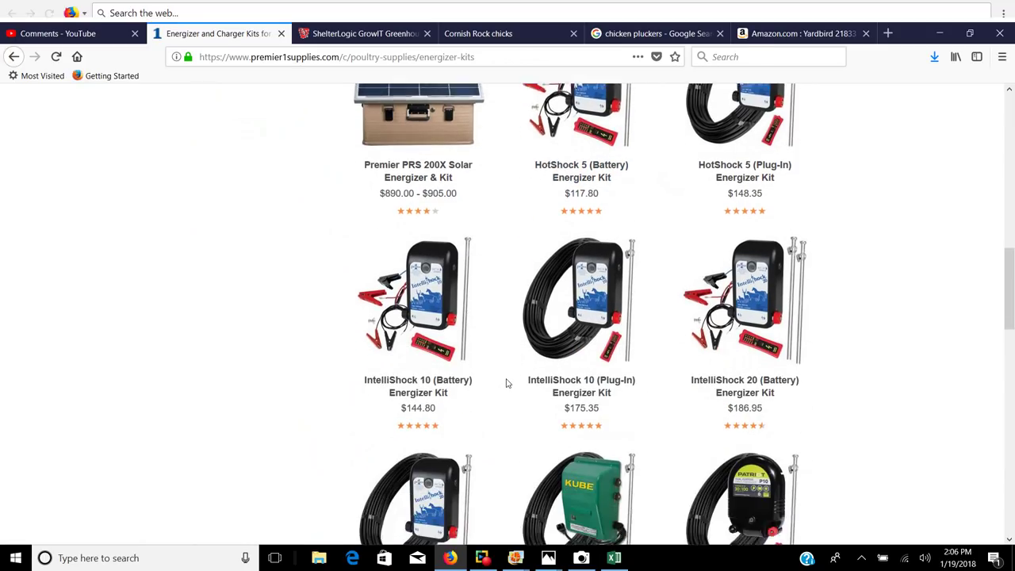
scroll(496, 402, down, 3)
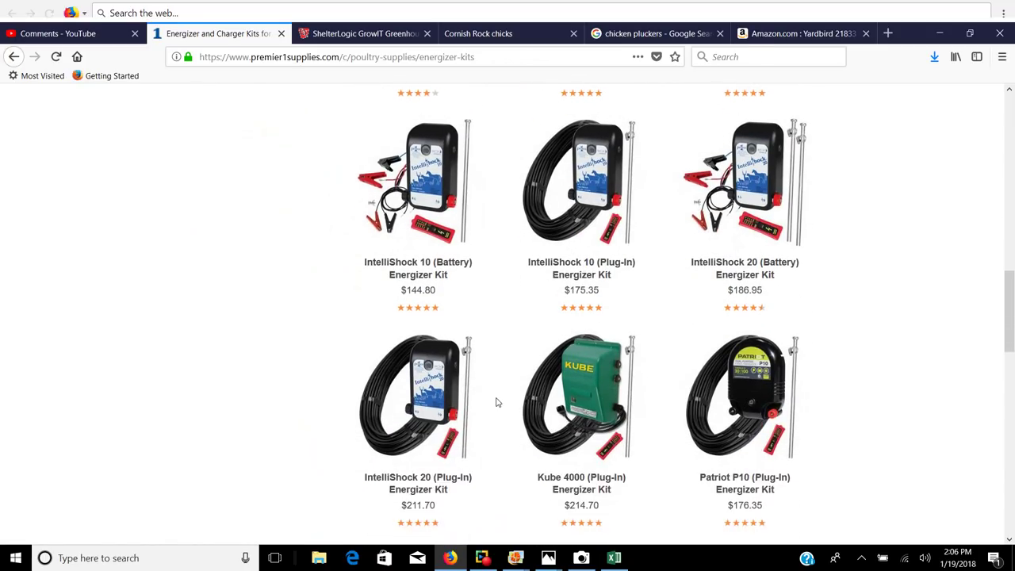
scroll(497, 402, down, 1)
scroll(496, 402, down, 1)
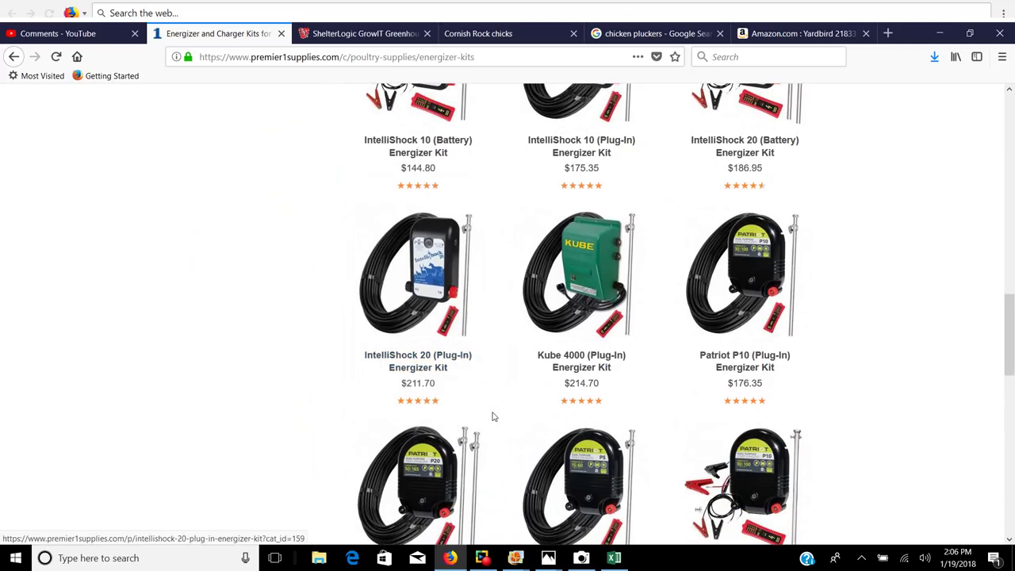
scroll(497, 418, down, 2)
scroll(498, 418, down, 3)
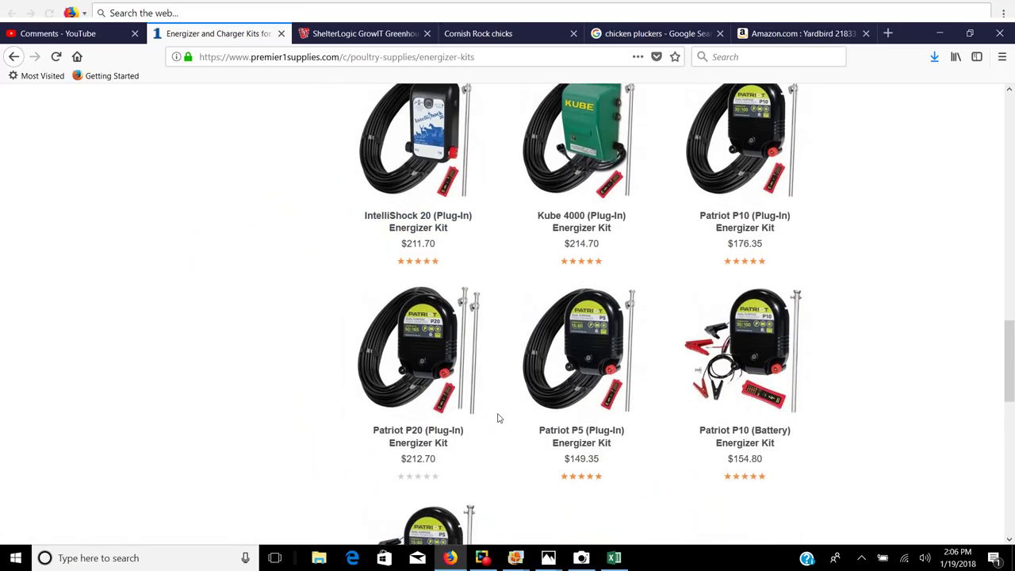
scroll(498, 418, down, 2)
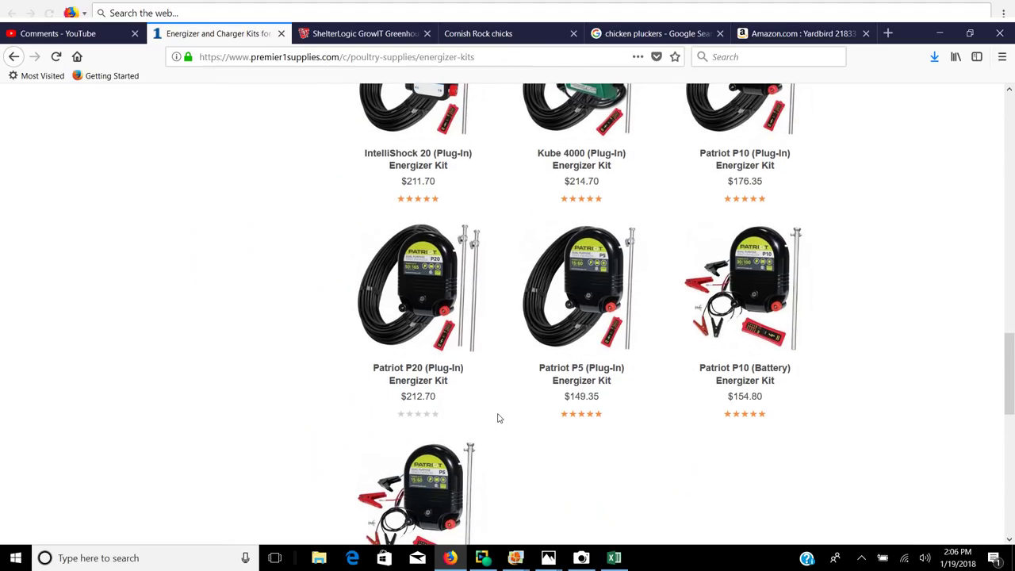
scroll(498, 418, down, 5)
scroll(498, 418, up, 2)
scroll(498, 417, up, 15)
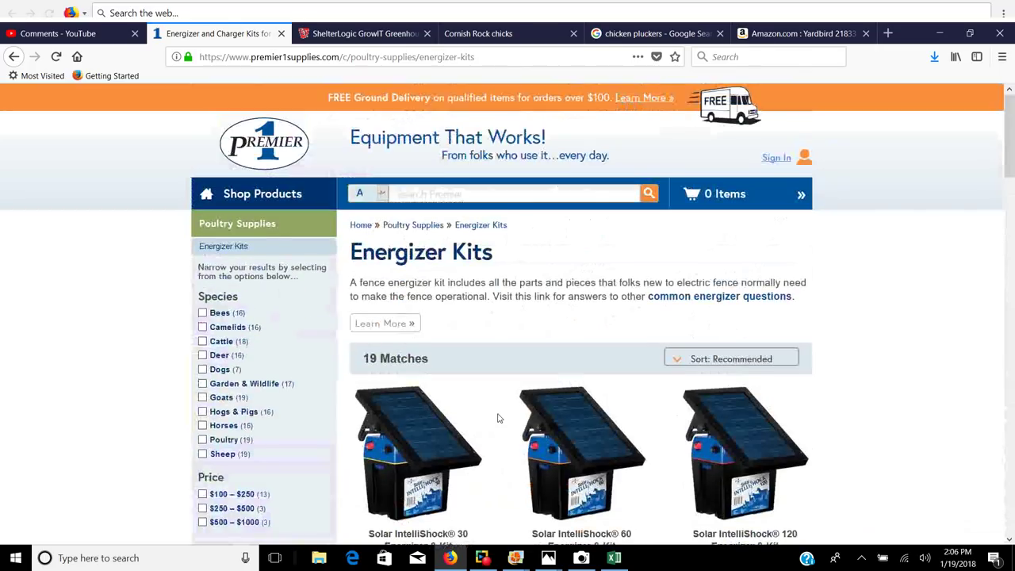
scroll(498, 418, down, 5)
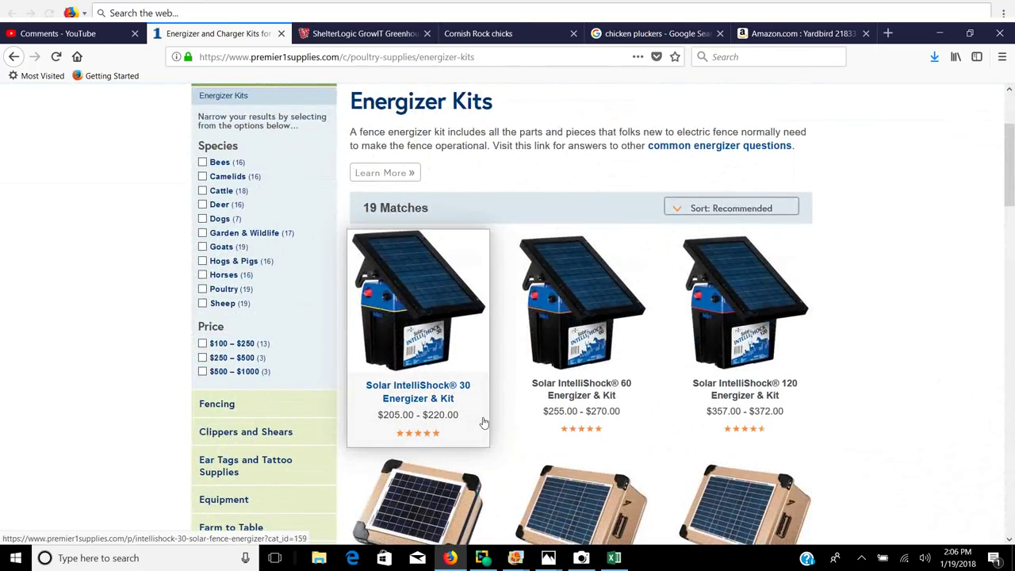
Check the infrastructure costs in Excel, and examine the Yardbird 21833 Chicken Plucker's pictures, price and features on Amazon in Firefox
click(616, 559)
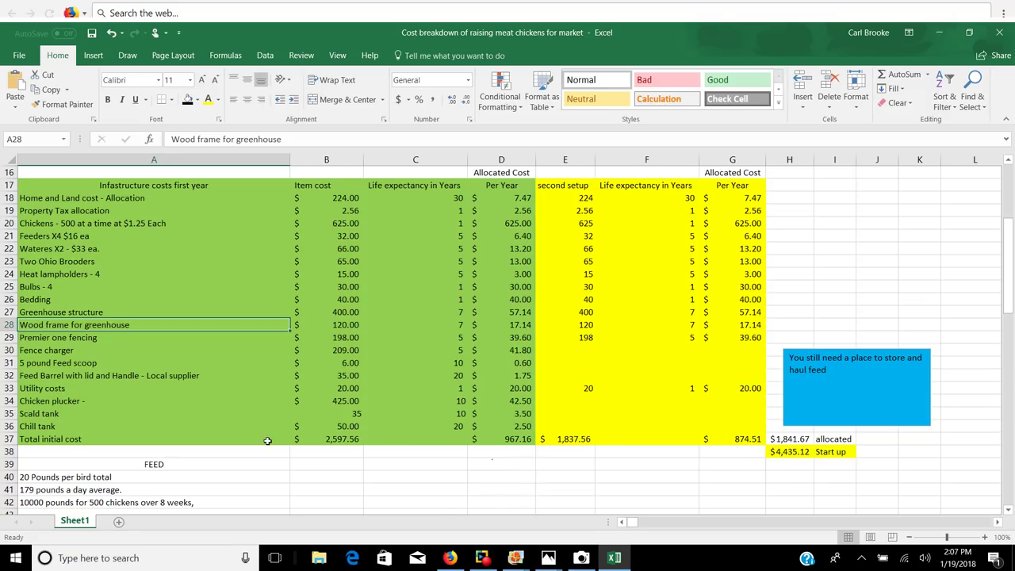
click(450, 560)
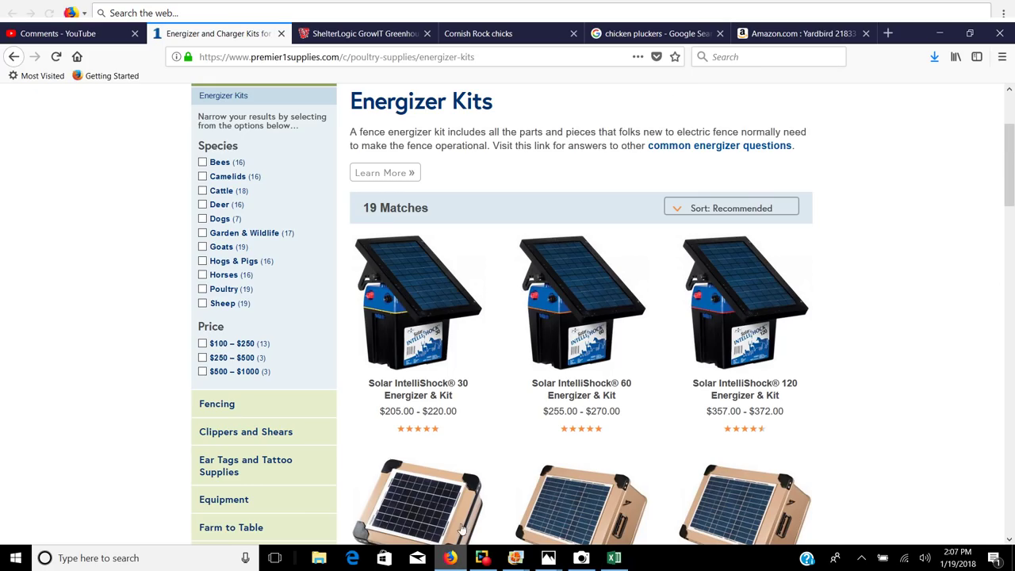
click(783, 35)
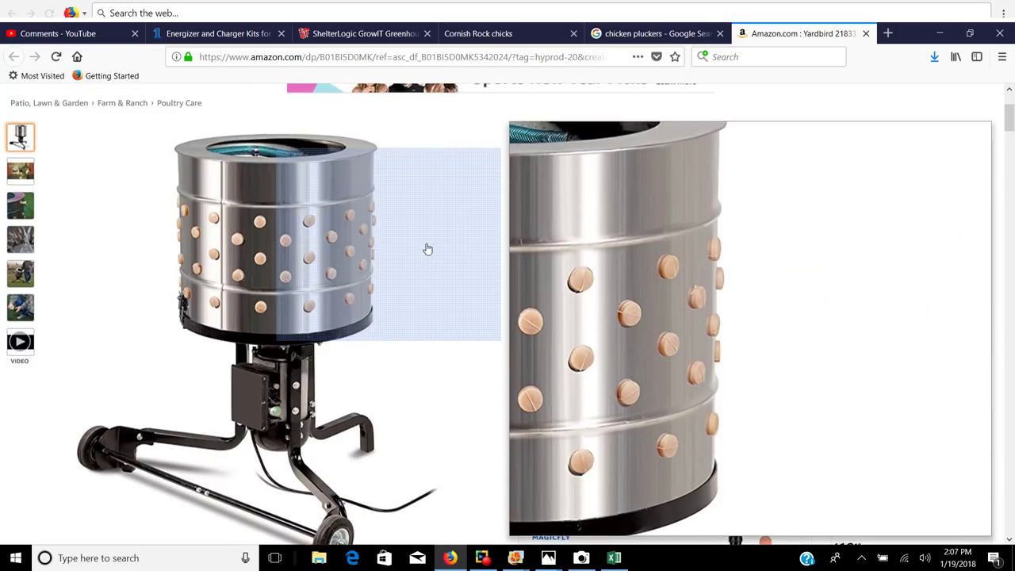
scroll(426, 247, up, 4)
scroll(427, 245, down, 2)
scroll(427, 245, down, 3)
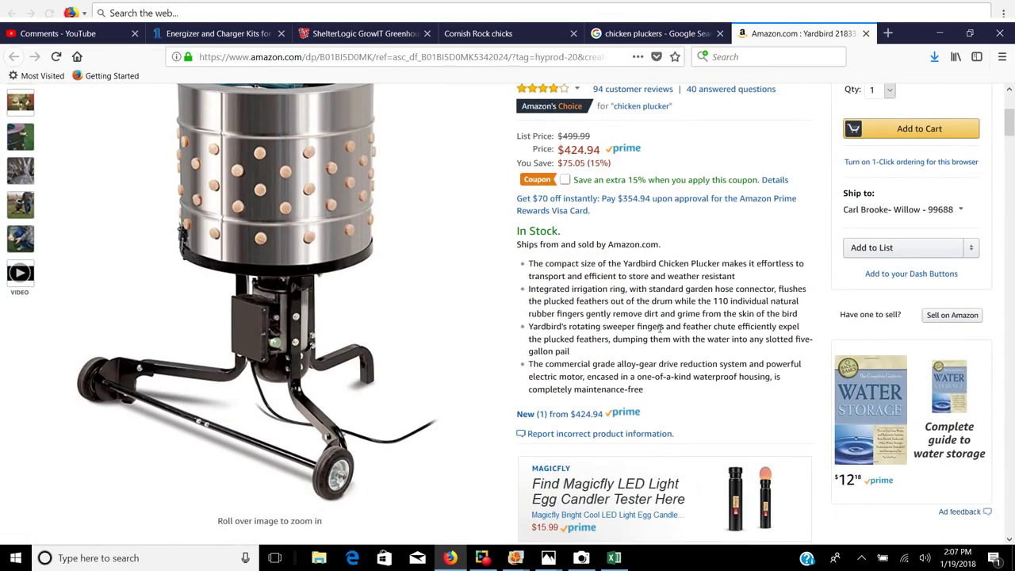
scroll(660, 329, down, 3)
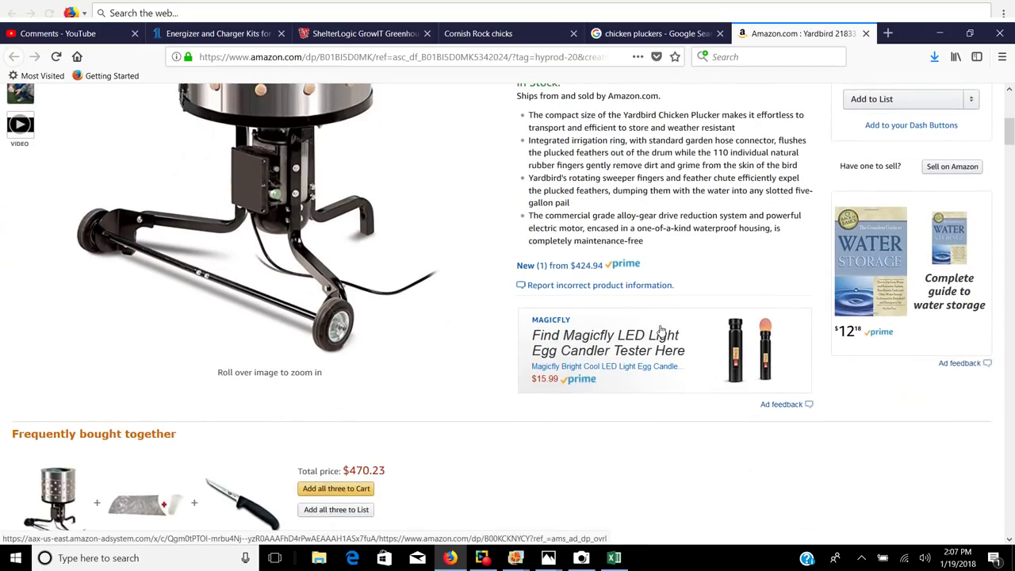
scroll(659, 330, down, 3)
scroll(659, 331, up, 10)
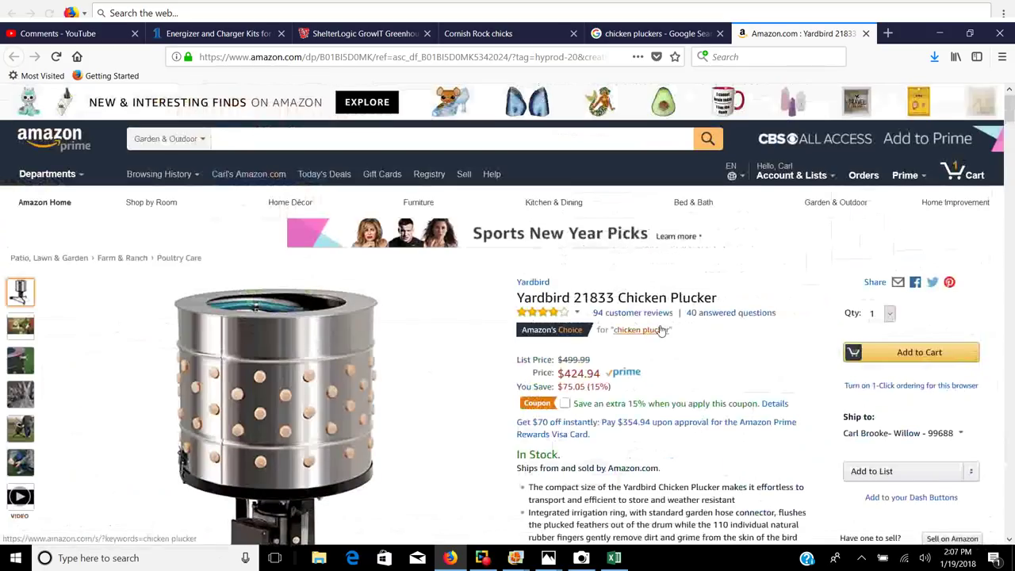
Switch to Excel and check the Scald tank and Chill tank entries in the infrastructure costs
click(614, 558)
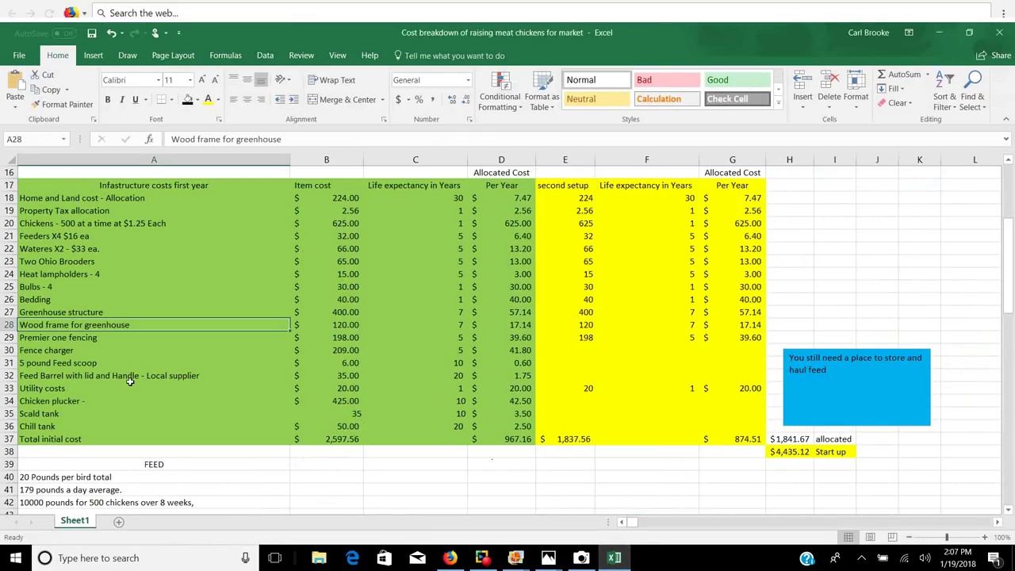
click(65, 413)
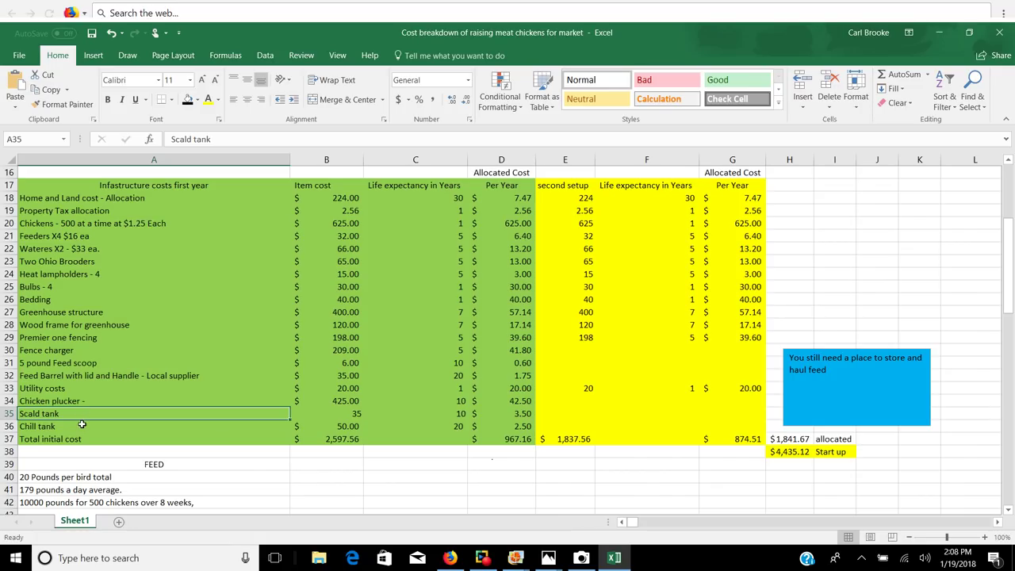
click(81, 426)
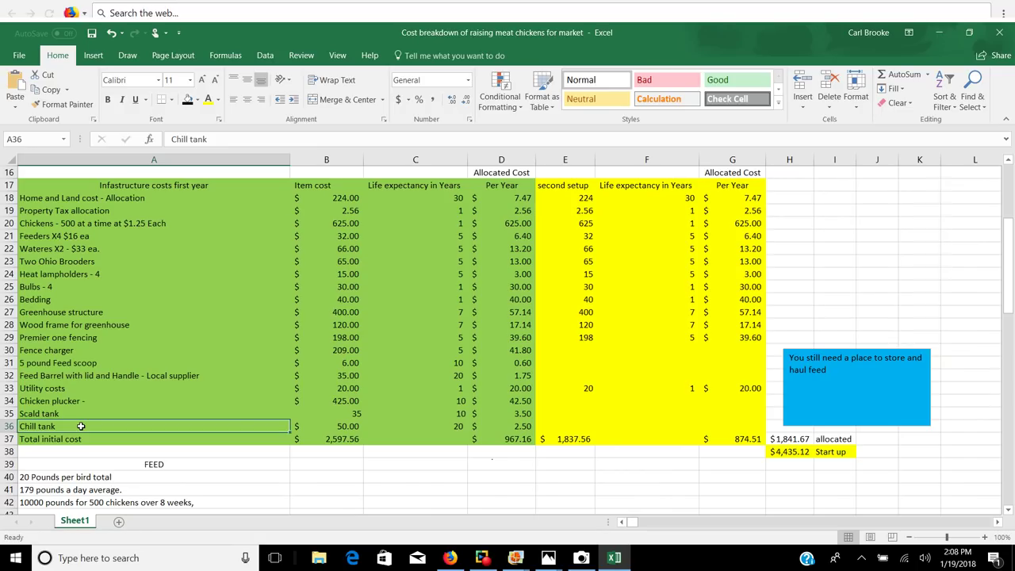
Apply the dollar Accounting format to the Scald tank's item cost in B35, and return to the Chill tank entry
click(341, 414)
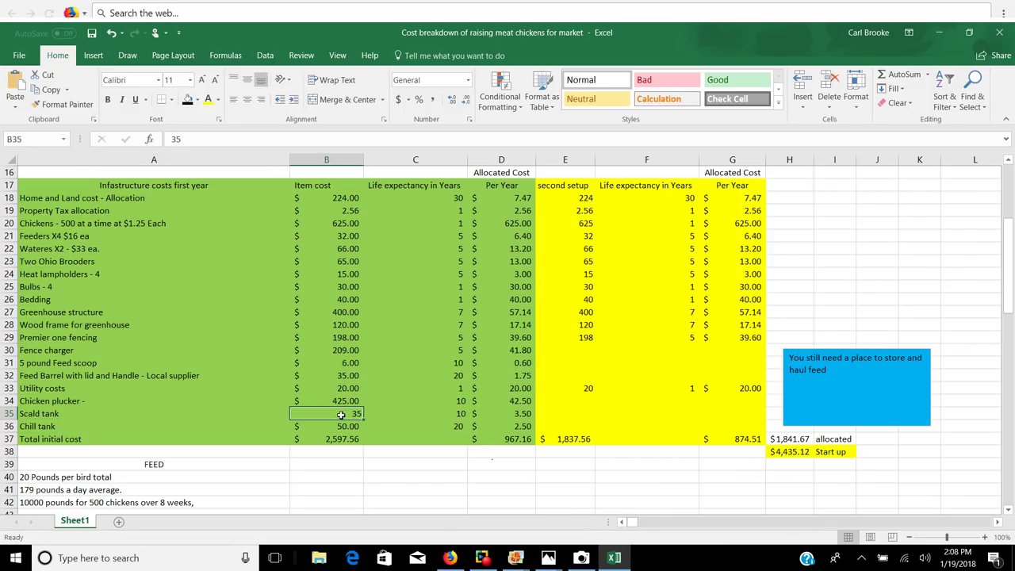
click(398, 100)
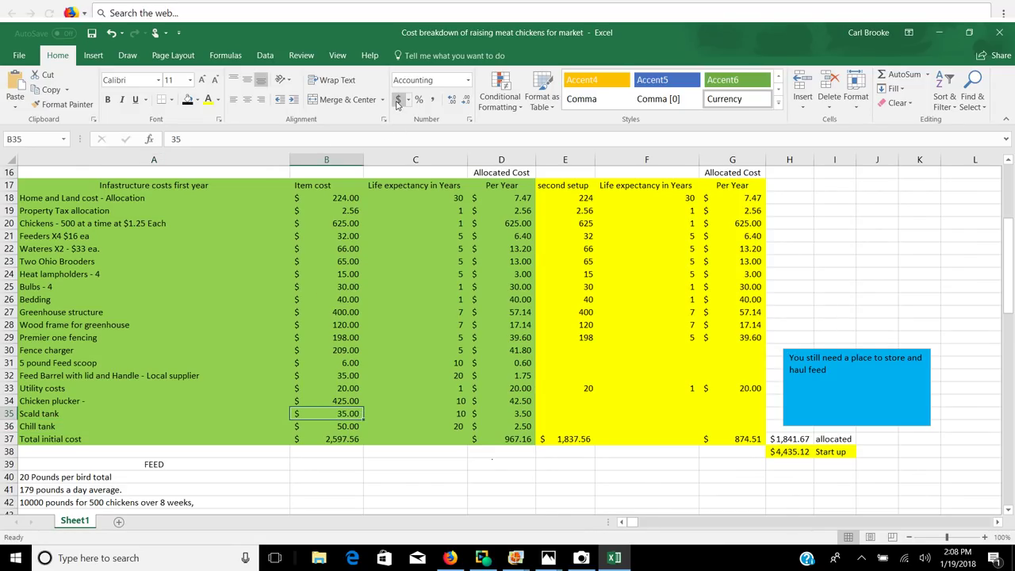
click(261, 426)
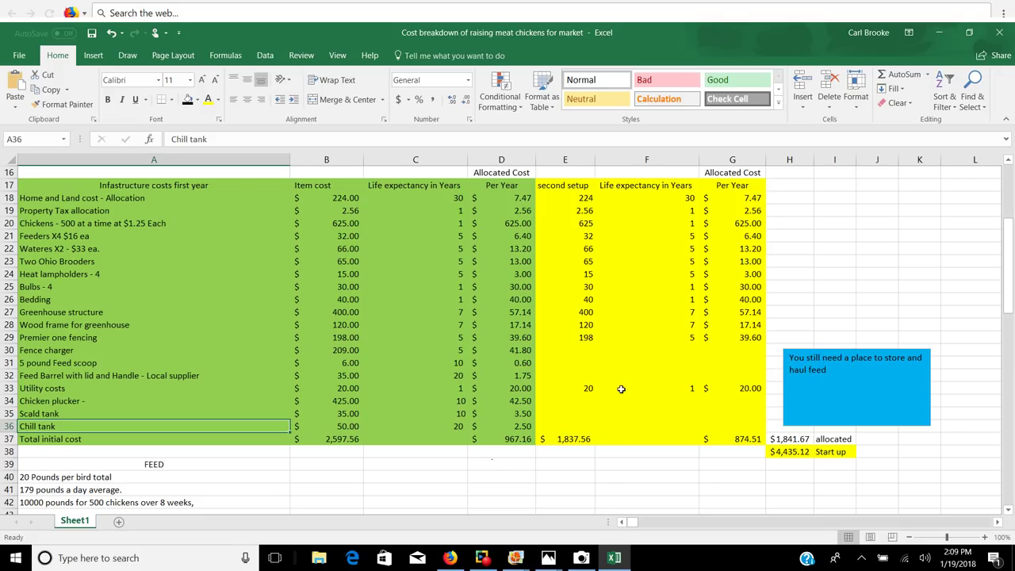
Inspect the formulas for the first-setup totals, the second setup's yearly allocation, and the combined allocated and start-up costs
click(525, 440)
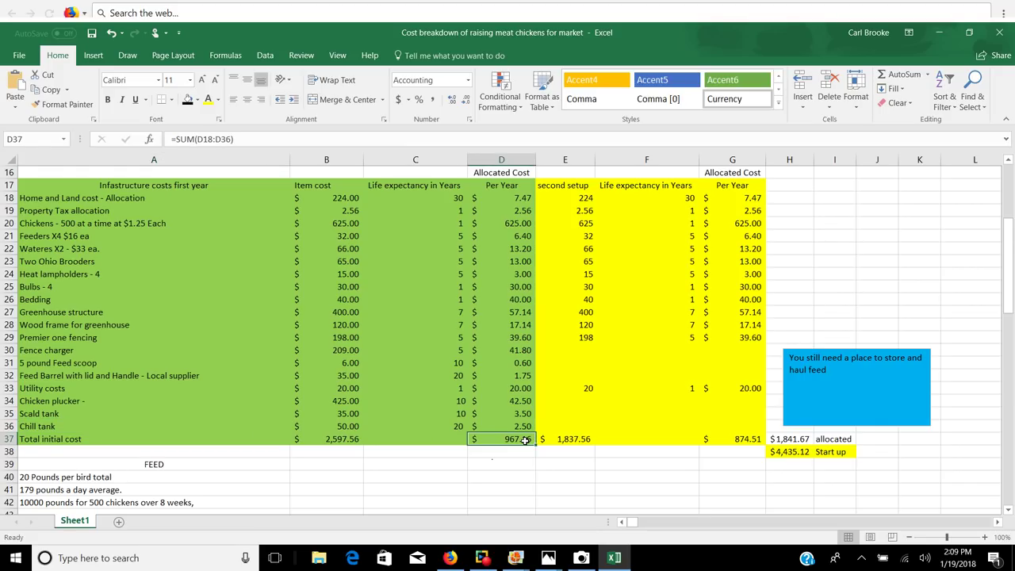
click(349, 440)
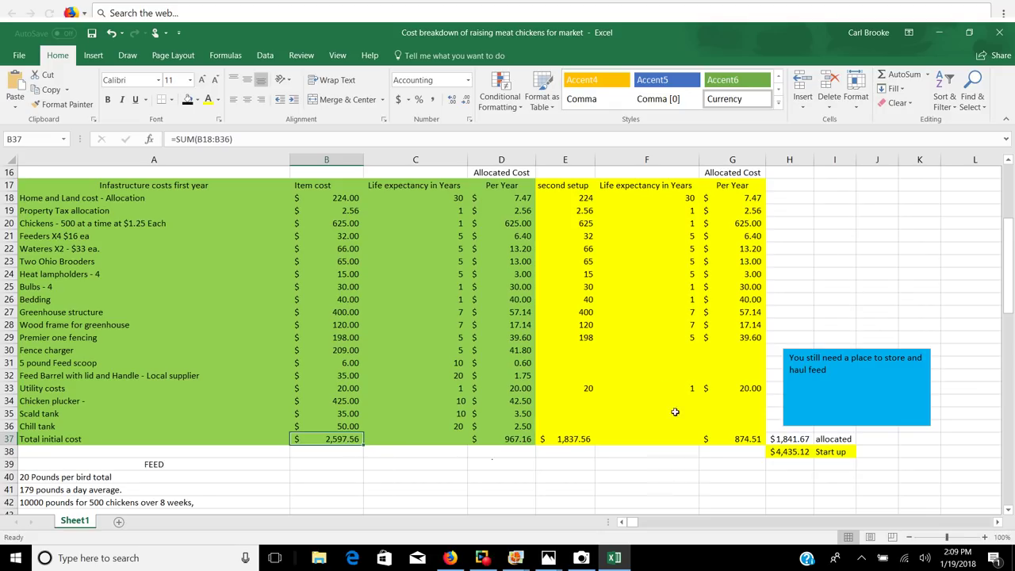
click(748, 439)
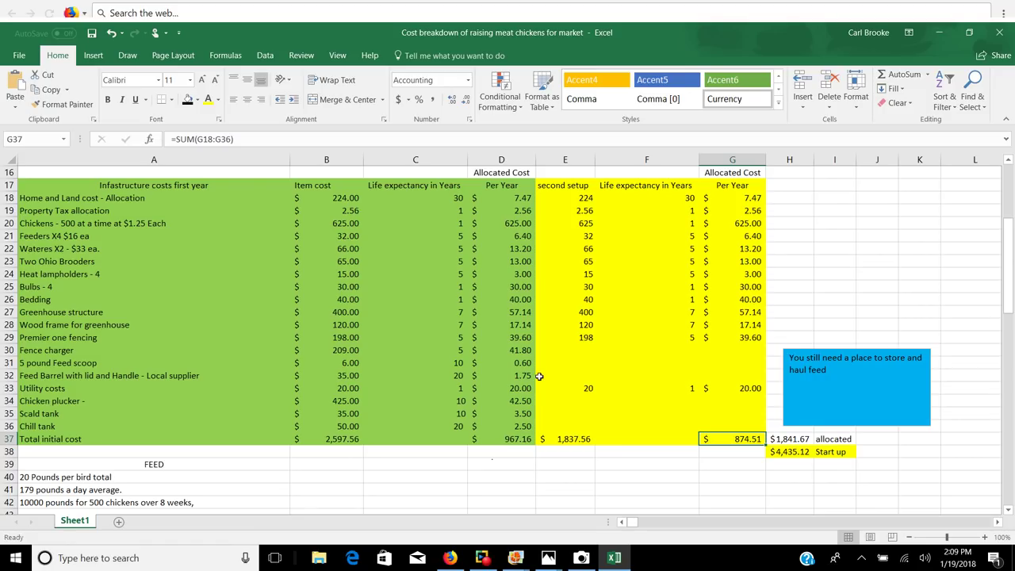
click(783, 439)
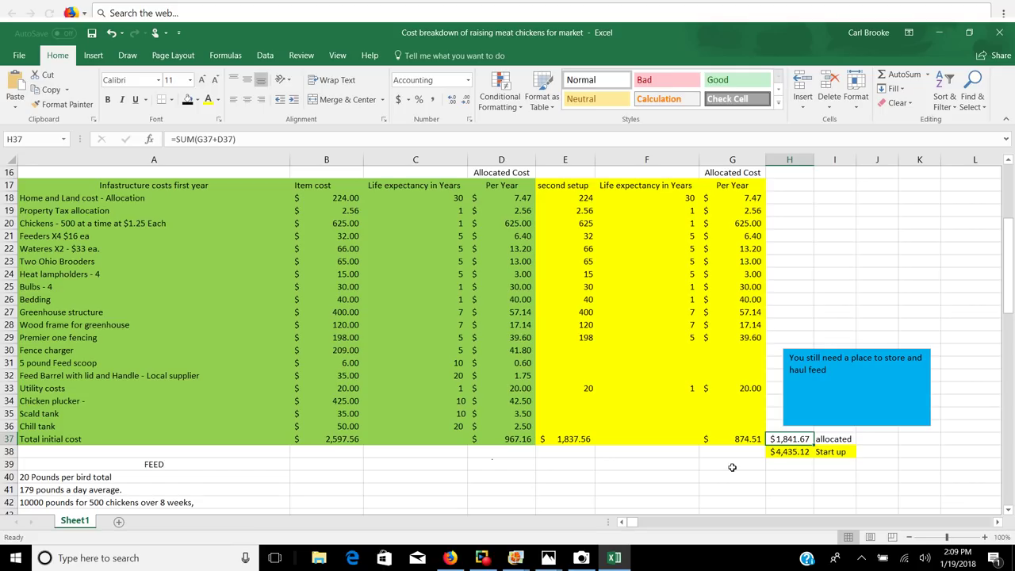
click(797, 453)
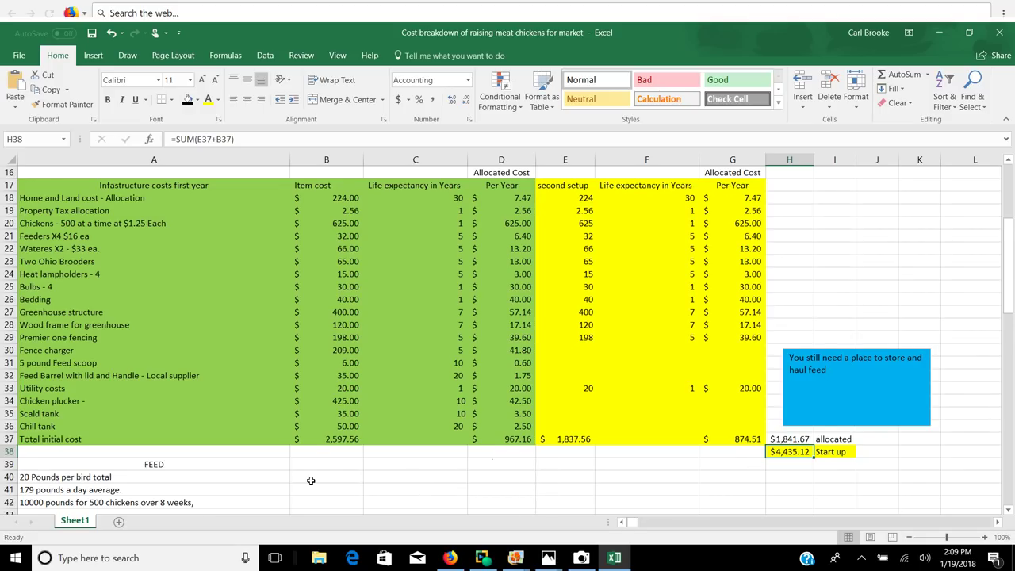
Review the FEED section, checking the feed requirement for 500 chickens over 8 weeks and the straight rolled grains entry
scroll(311, 480, down, 1)
scroll(311, 481, down, 4)
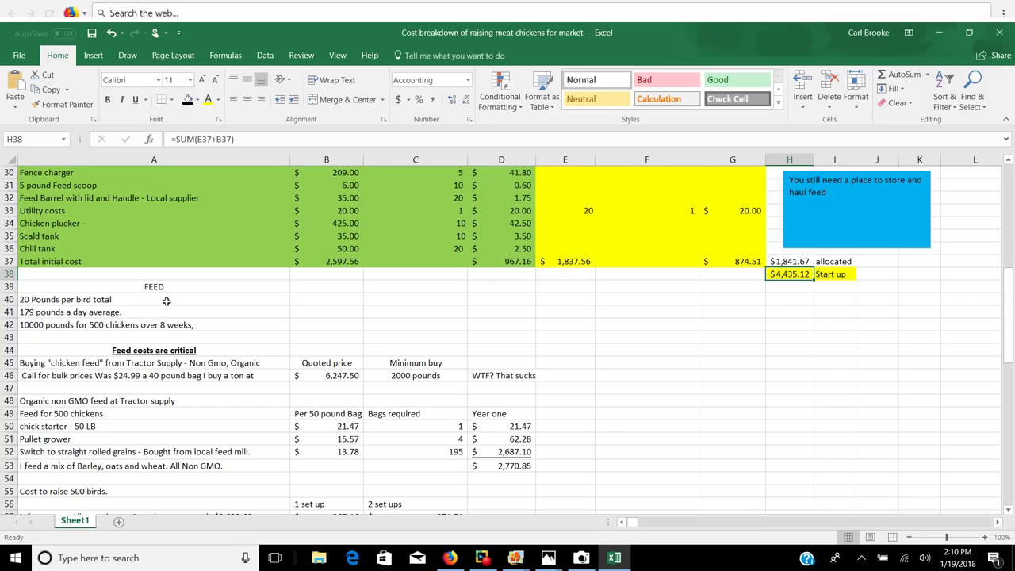
click(175, 325)
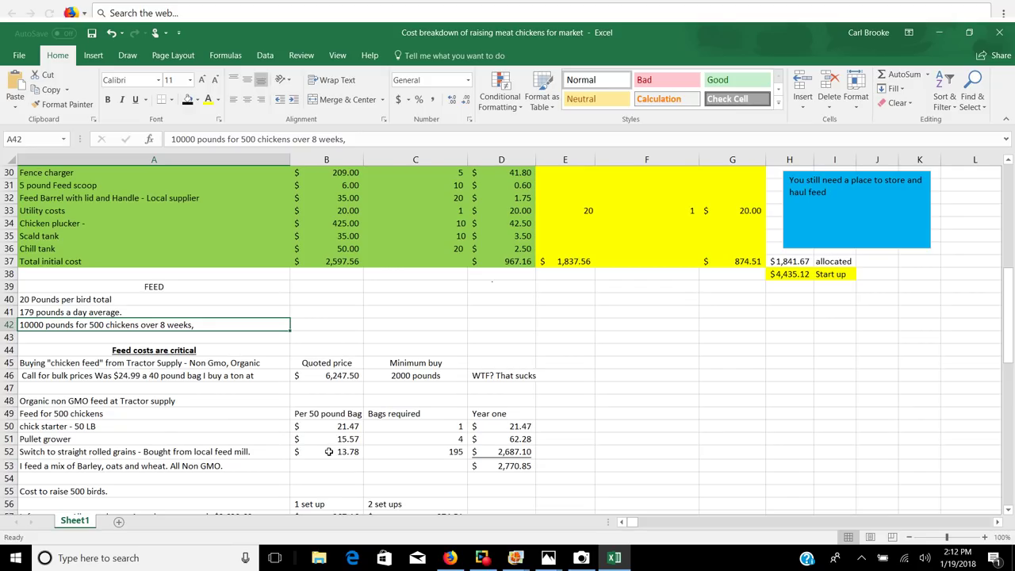
click(267, 450)
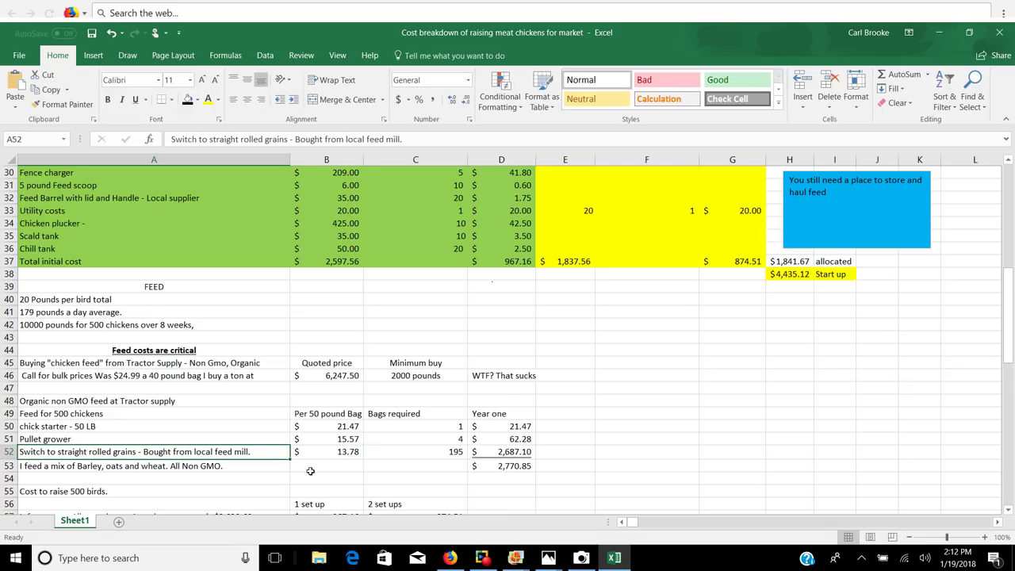
Examine the cost to raise 500 birds and the marketing and processing costs, and switch to the Camera app
scroll(290, 474, down, 3)
scroll(290, 474, down, 2)
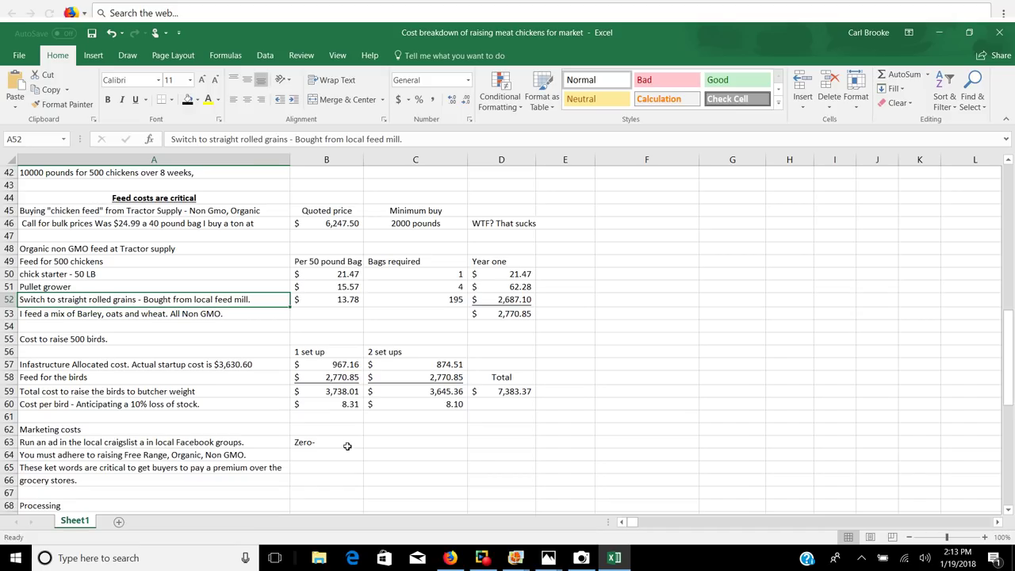
scroll(348, 446, down, 2)
scroll(347, 446, down, 2)
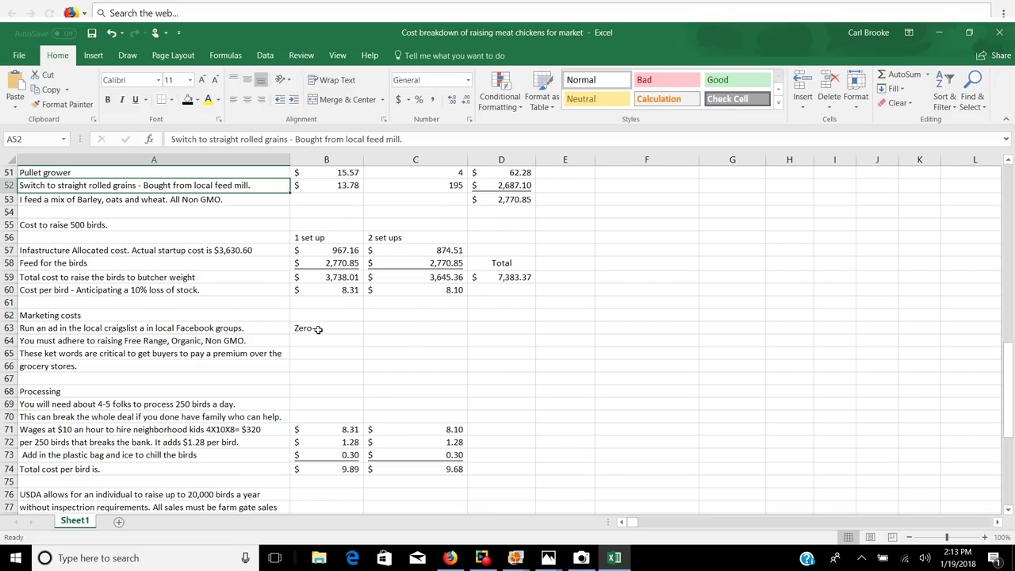
click(582, 558)
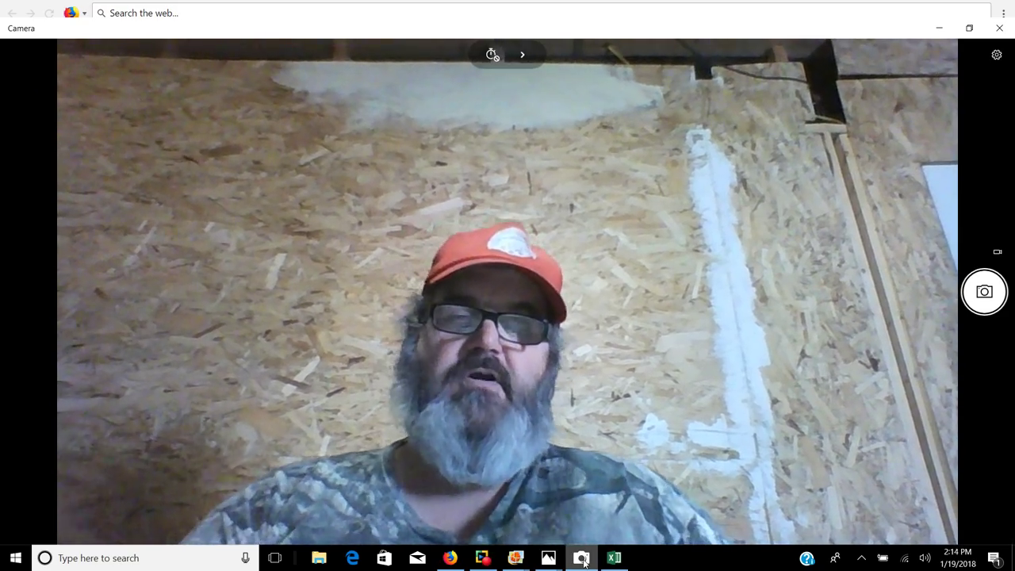